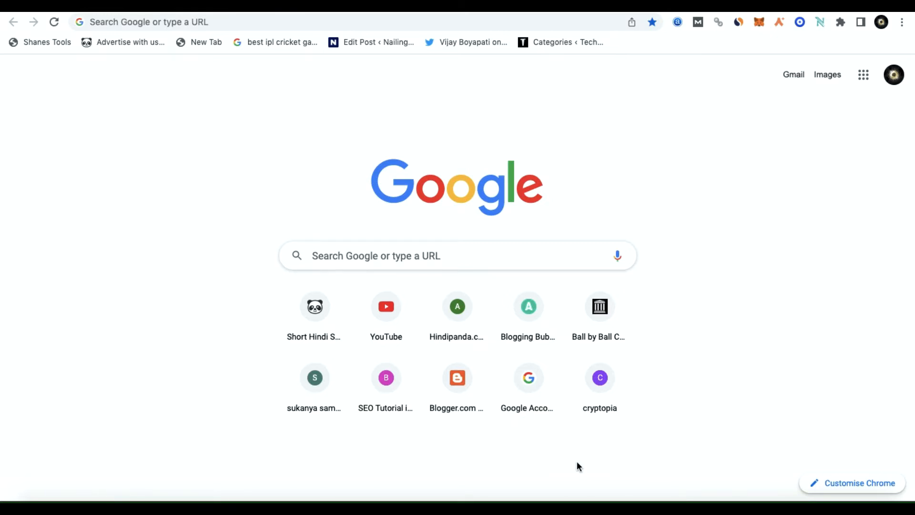
Open the MetaMask wallet extension and unlock it with the account password
click(759, 22)
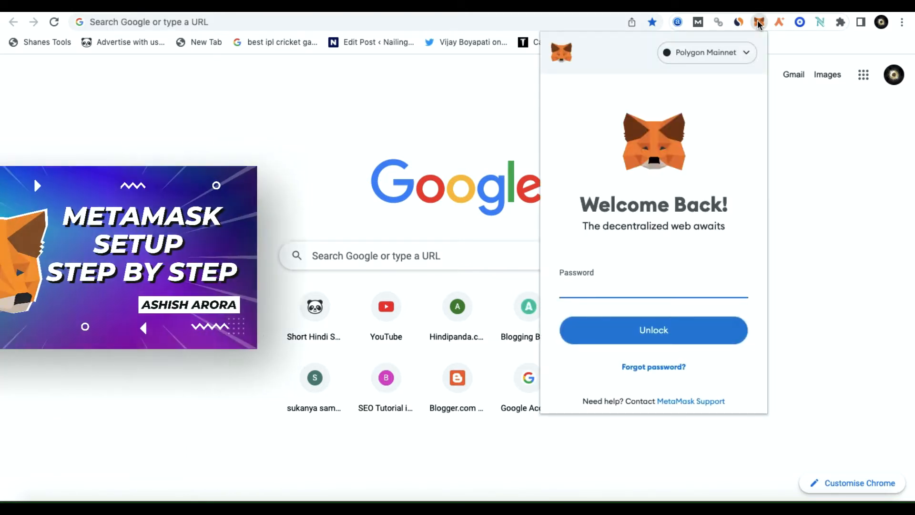
text(••••••)
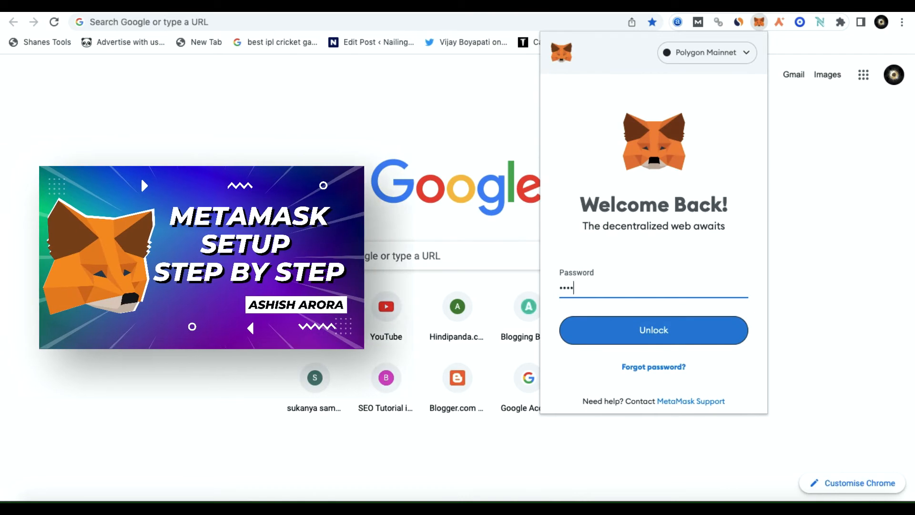
text(•••)
key(Return)
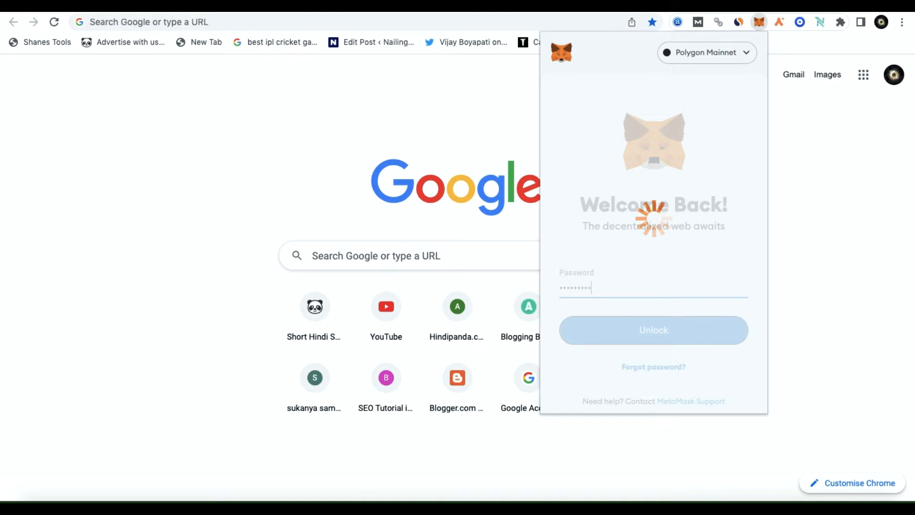
Go to opensea.io and open the account profile by connecting with the MetaMask wallet
click(300, 24)
text(opensea.io)
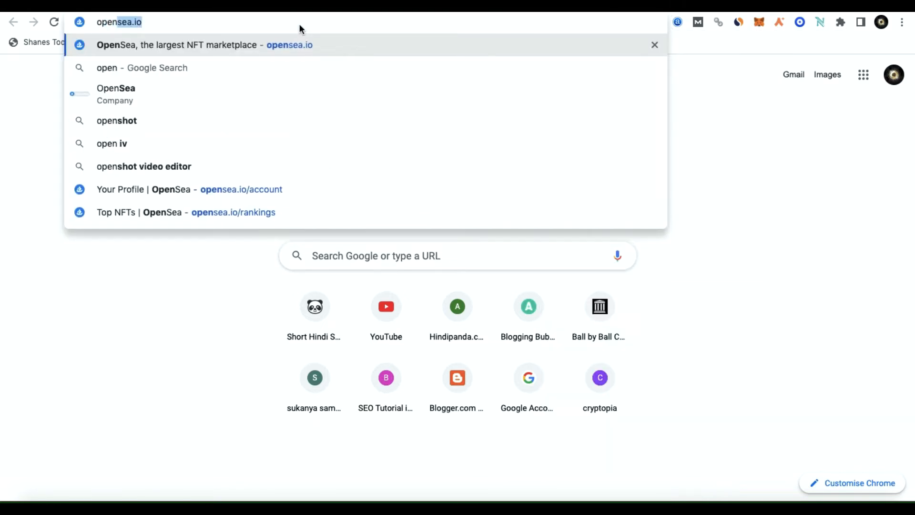
key(Return)
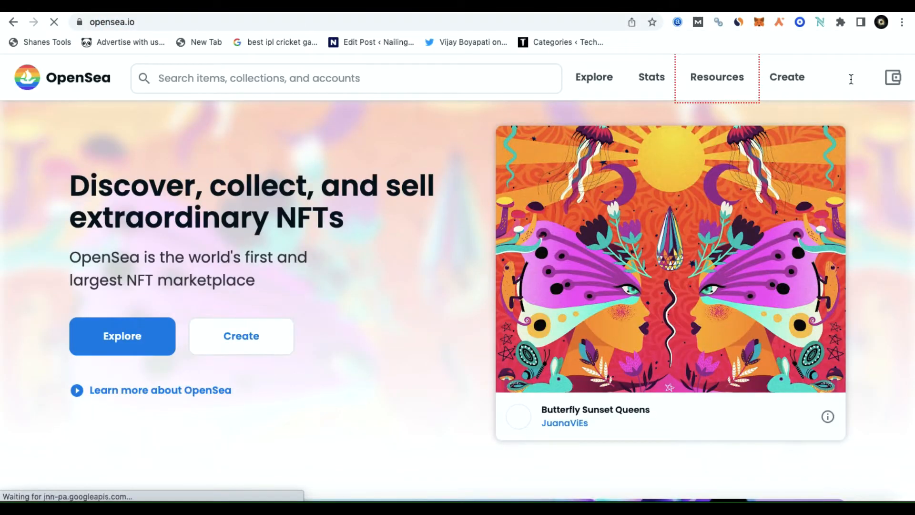
mouse_move(846, 77)
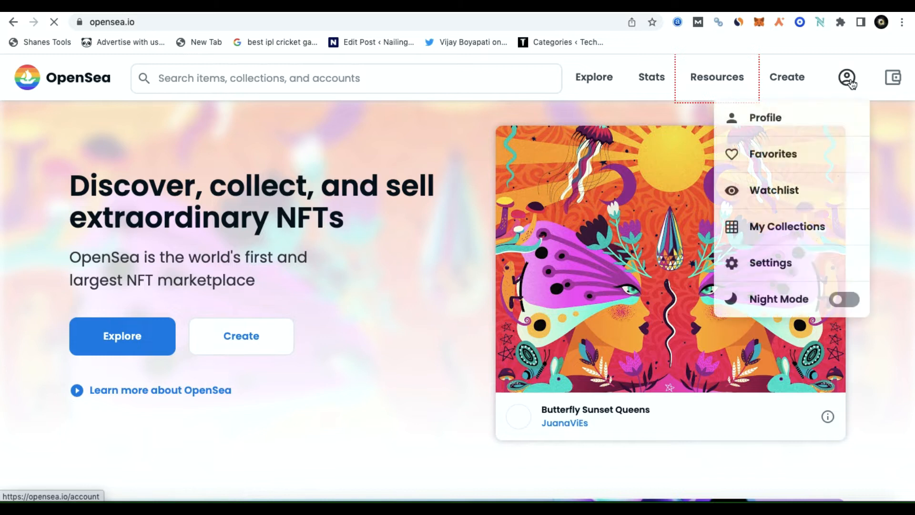
click(799, 116)
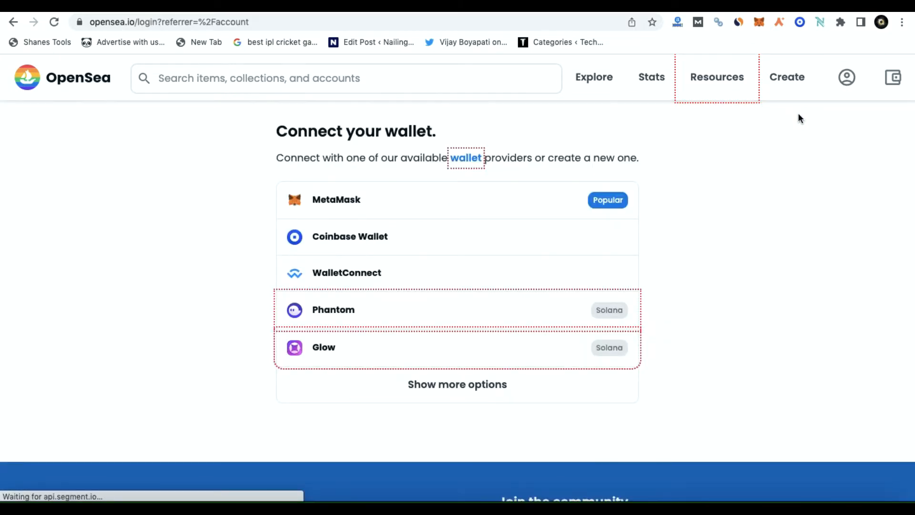
click(474, 200)
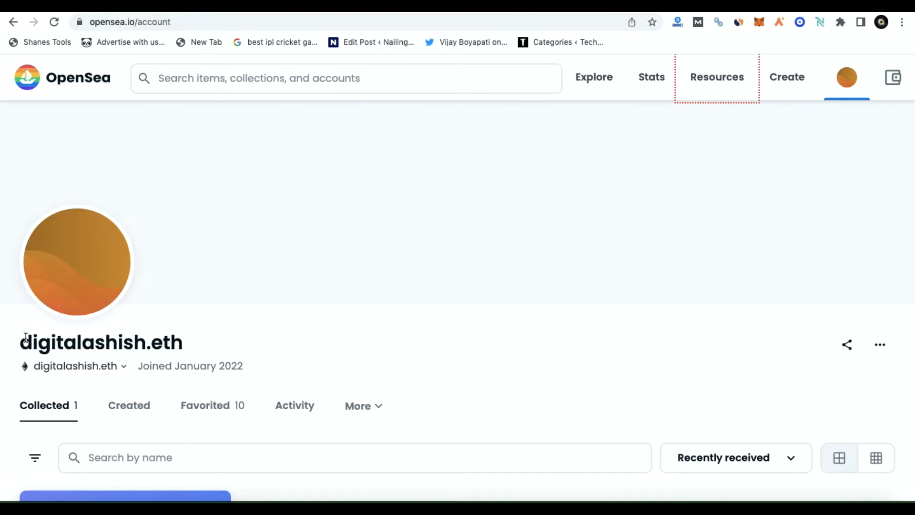
Open the account's My Collections page and bring up the form for creating a collection
drag(21, 339, 190, 344)
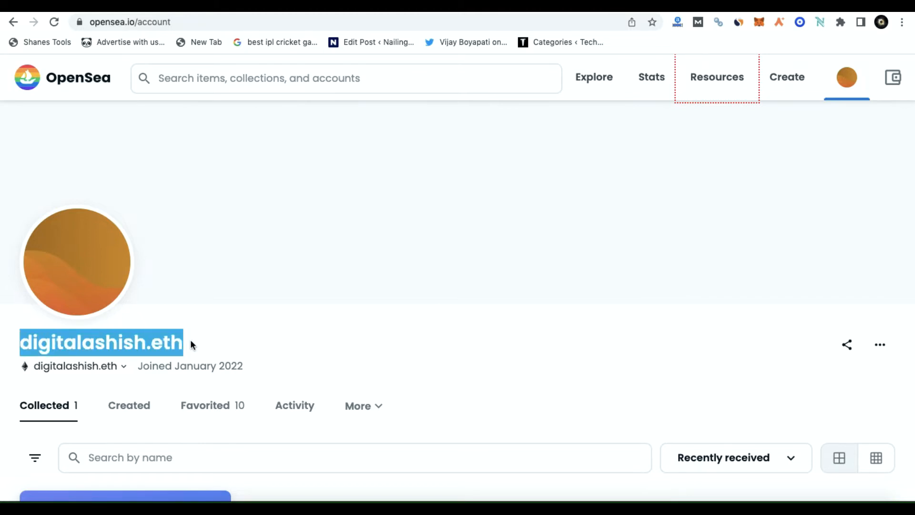
click(847, 77)
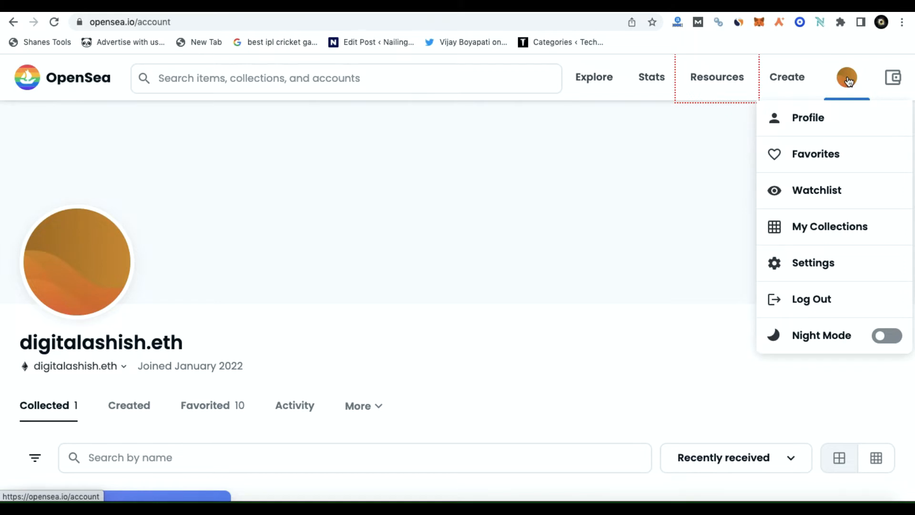
click(830, 227)
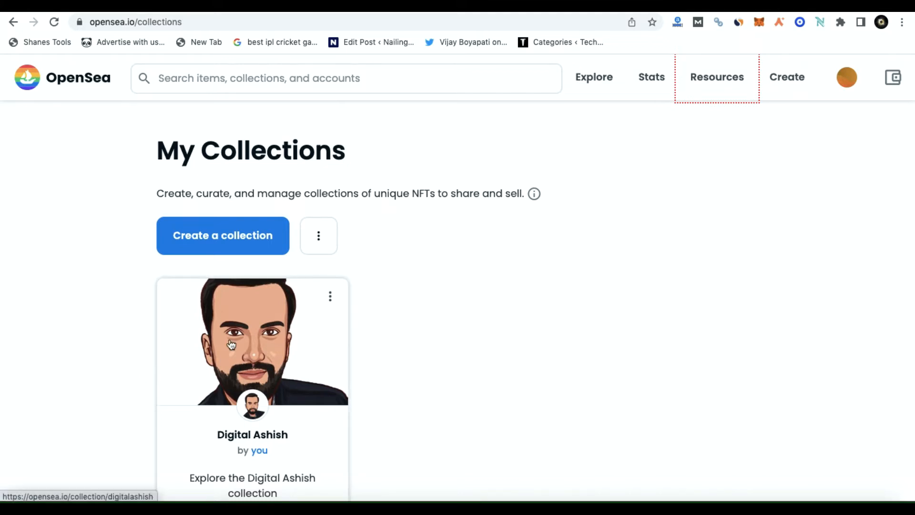
scroll(232, 344, down, 2)
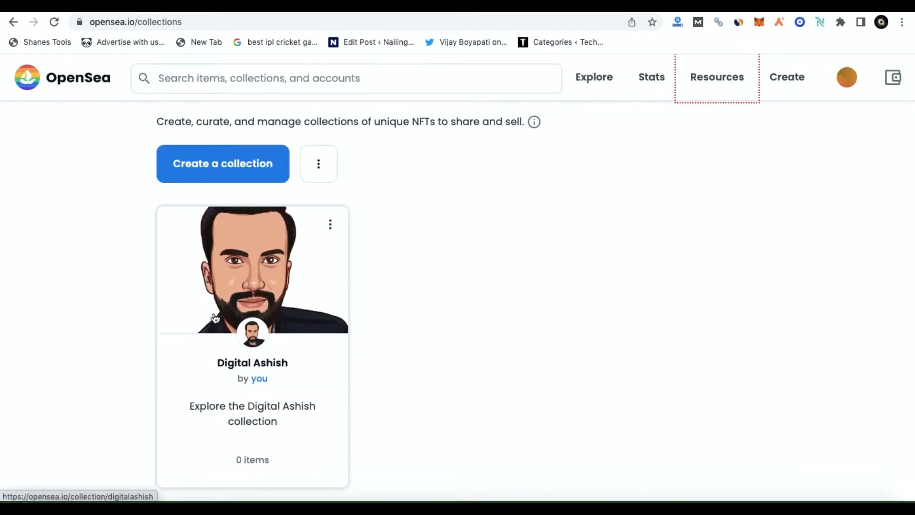
click(201, 166)
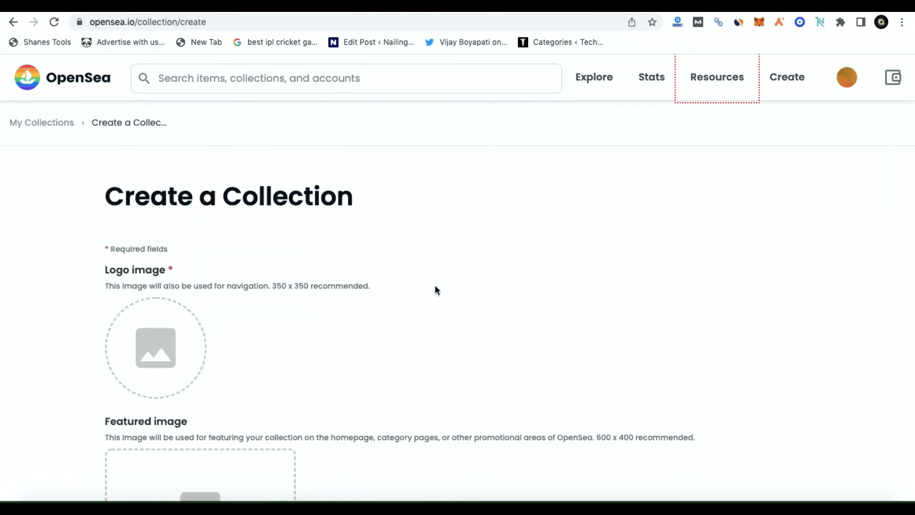
Review the collection form's logo, featured and banner images, name, URL, description and available category options
scroll(288, 317, down, 3)
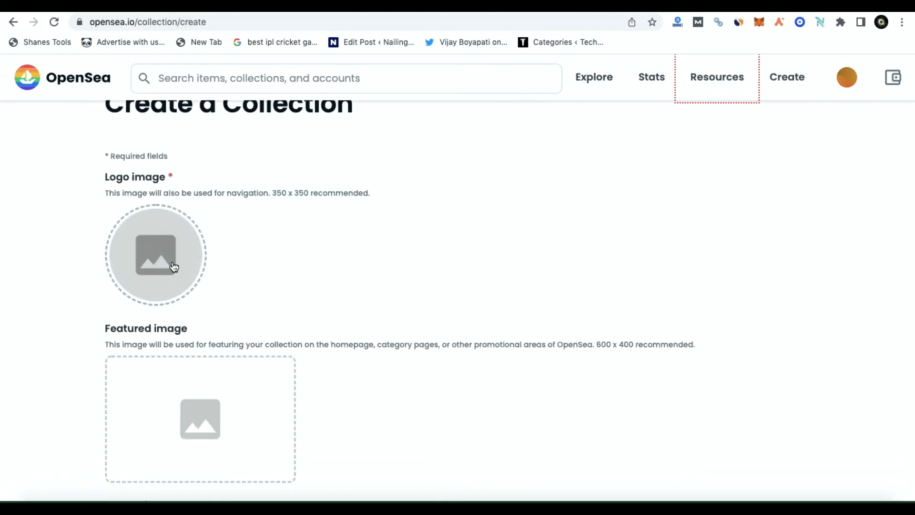
scroll(174, 267, down, 3)
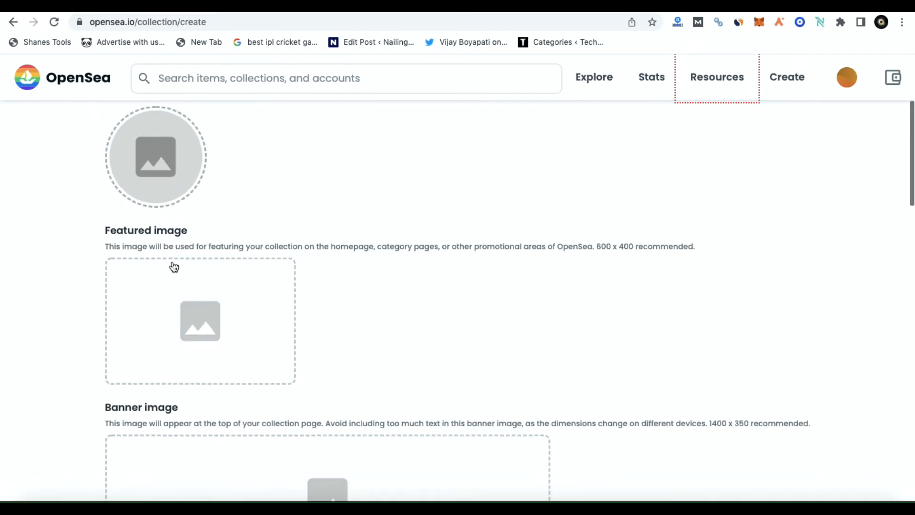
scroll(179, 292, down, 4)
scroll(179, 294, down, 1)
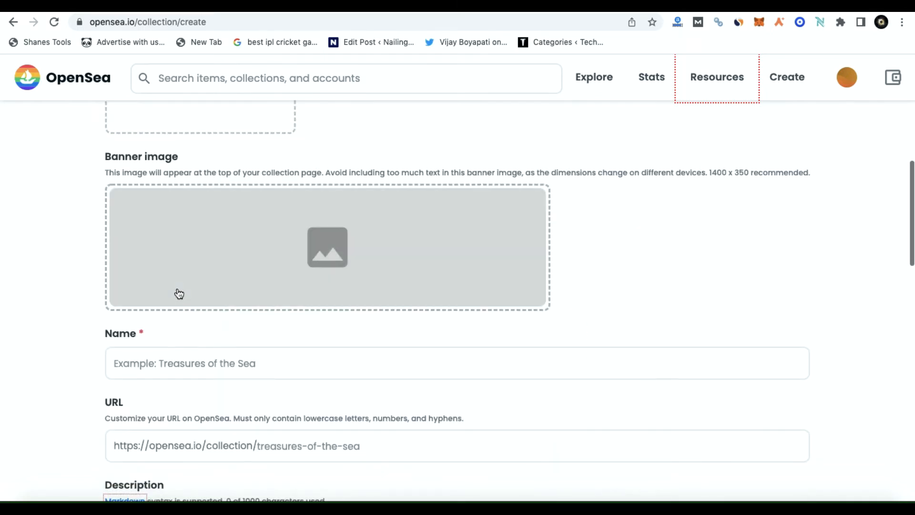
scroll(180, 294, down, 5)
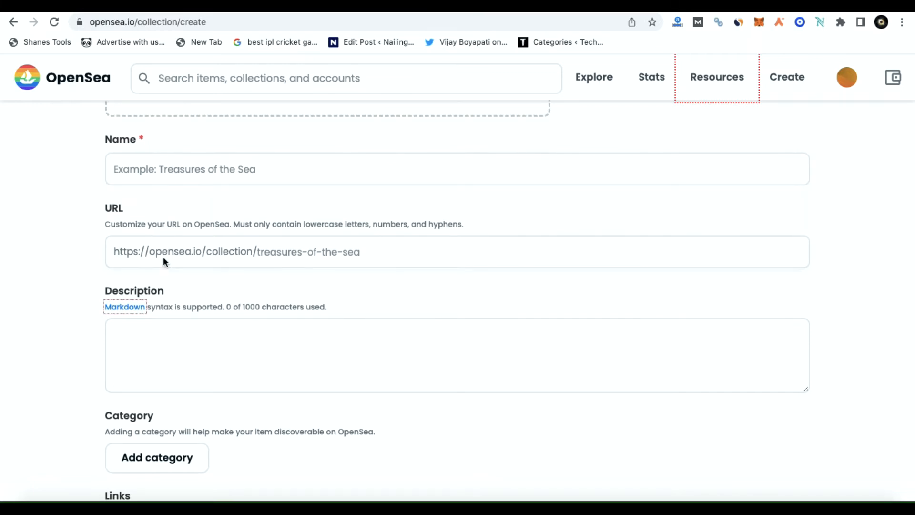
click(157, 331)
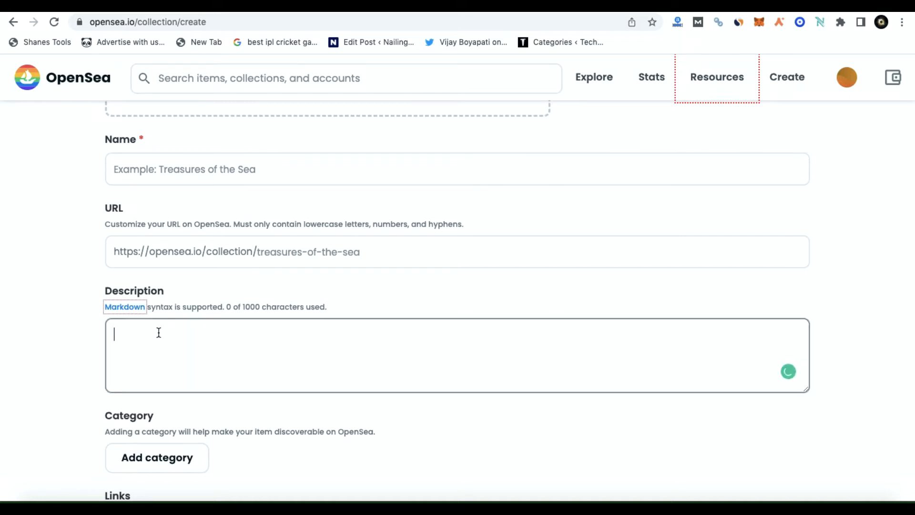
scroll(159, 332, down, 4)
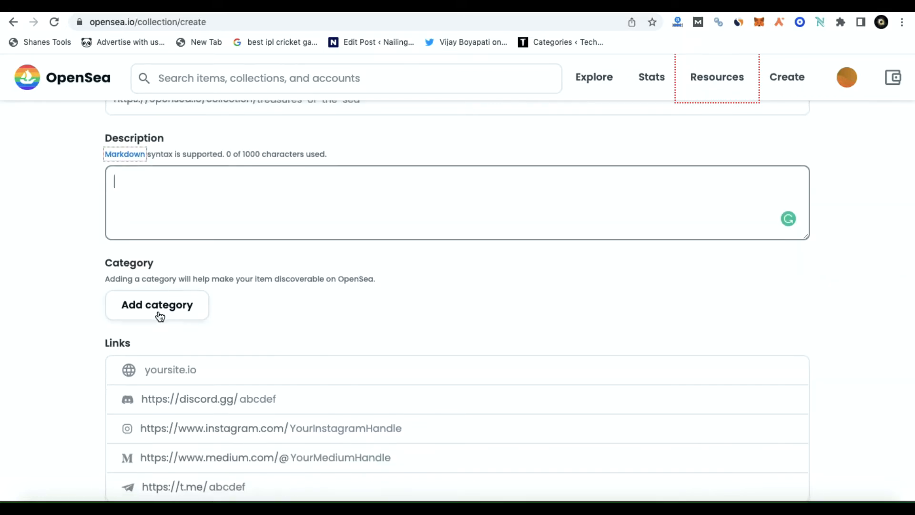
click(158, 314)
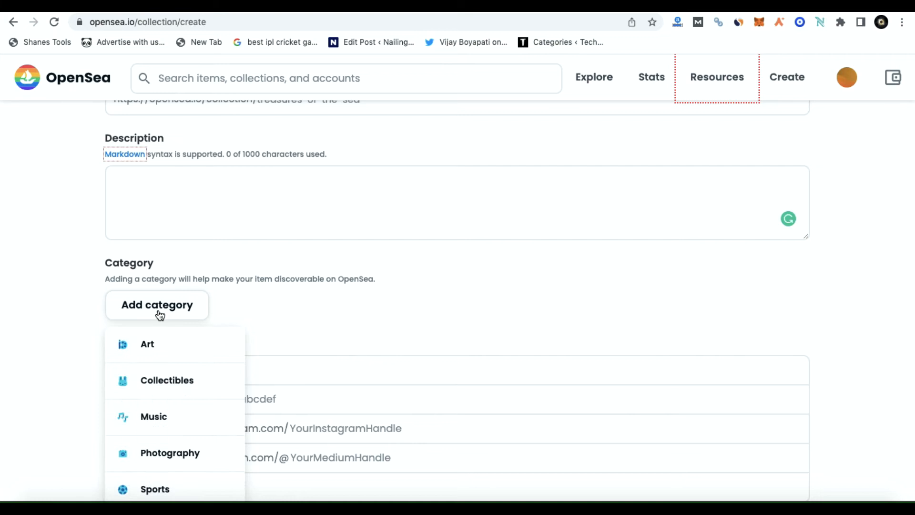
scroll(168, 448, down, 1)
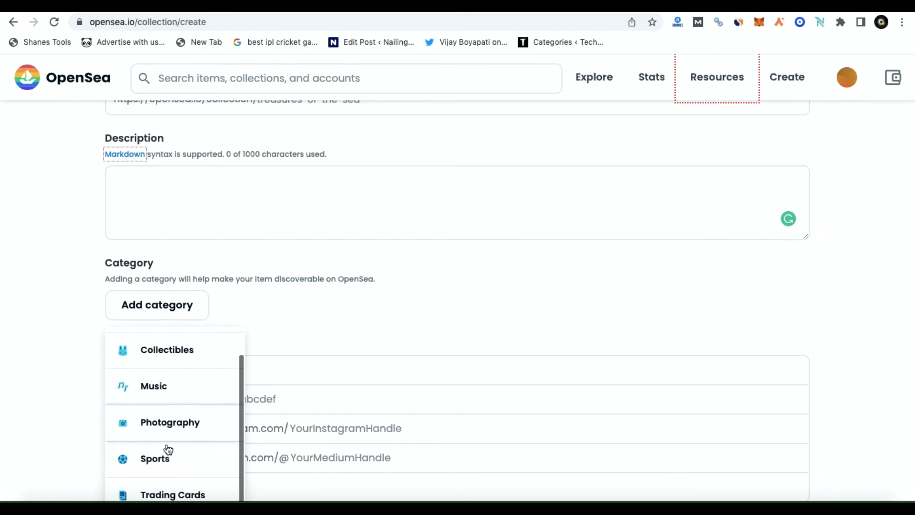
click(281, 324)
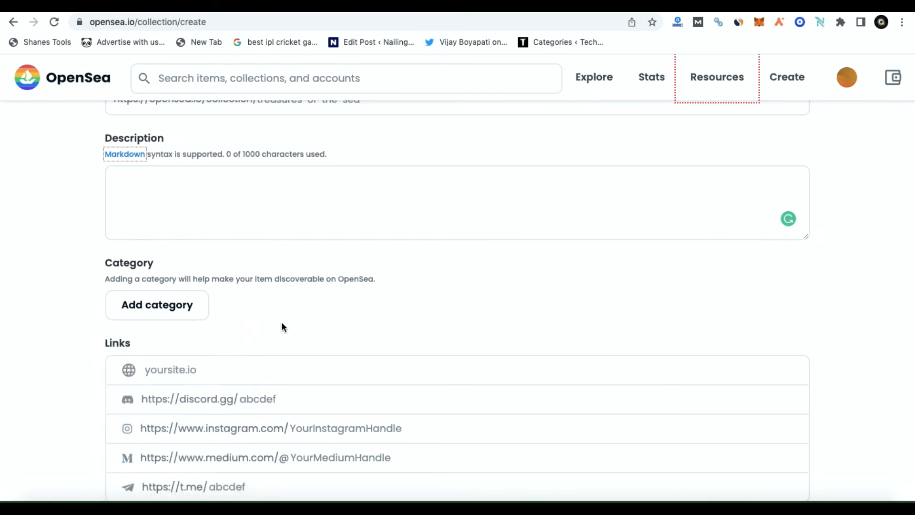
Review the collection form's links, creator earnings fee, blockchain choices, payment tokens, display theme and explicit content settings
scroll(282, 327, down, 3)
click(210, 294)
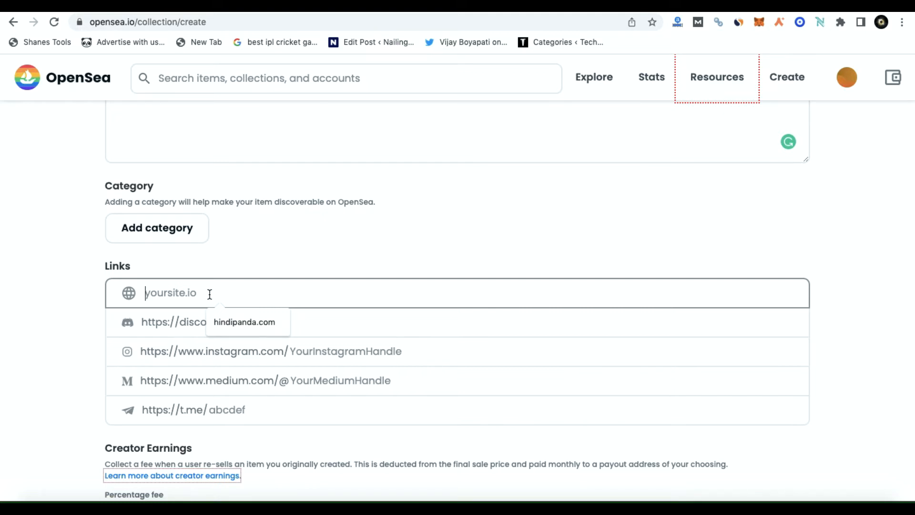
scroll(210, 294, down, 5)
click(180, 252)
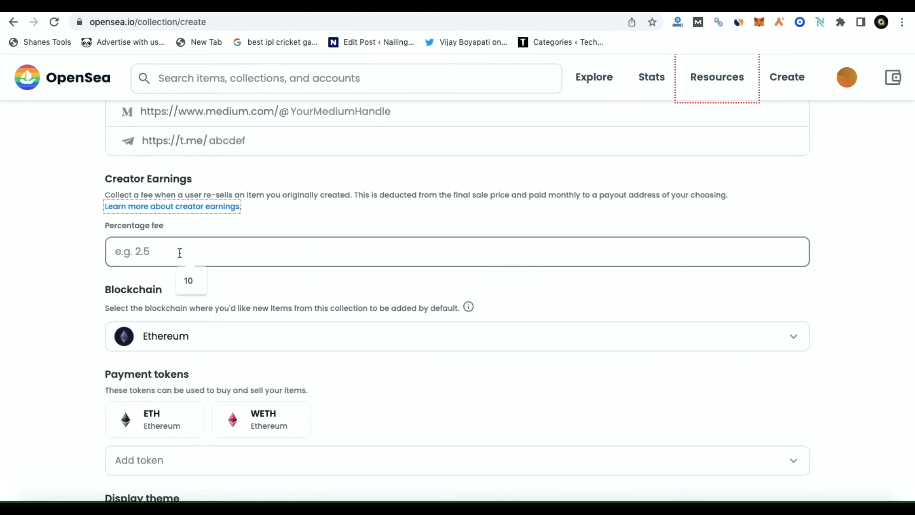
click(94, 281)
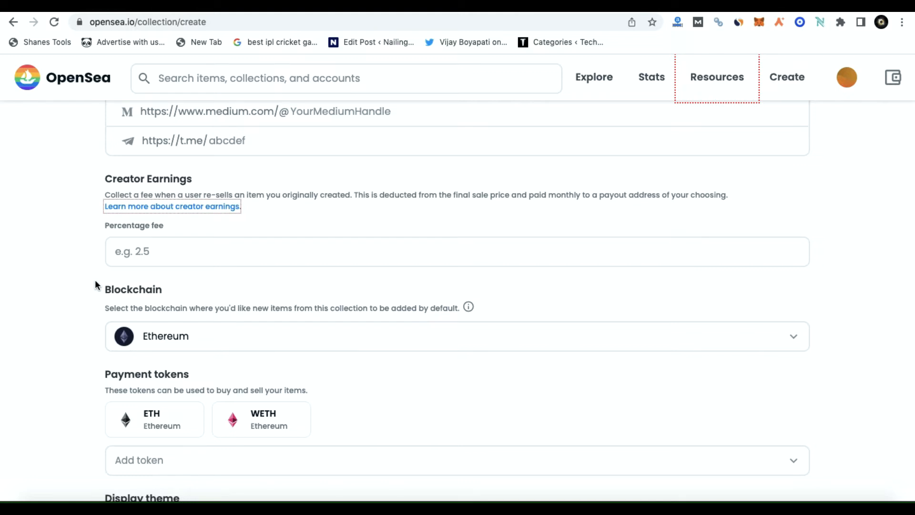
click(231, 337)
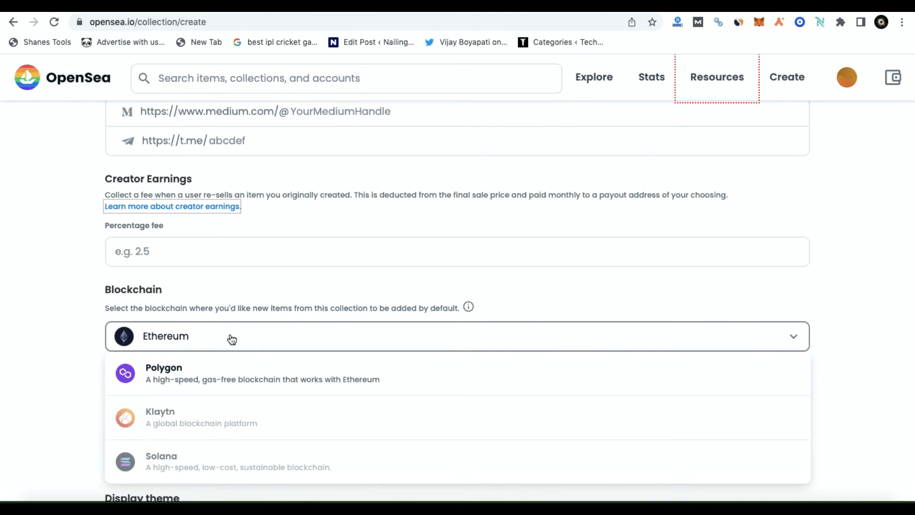
click(90, 332)
scroll(90, 333, down, 3)
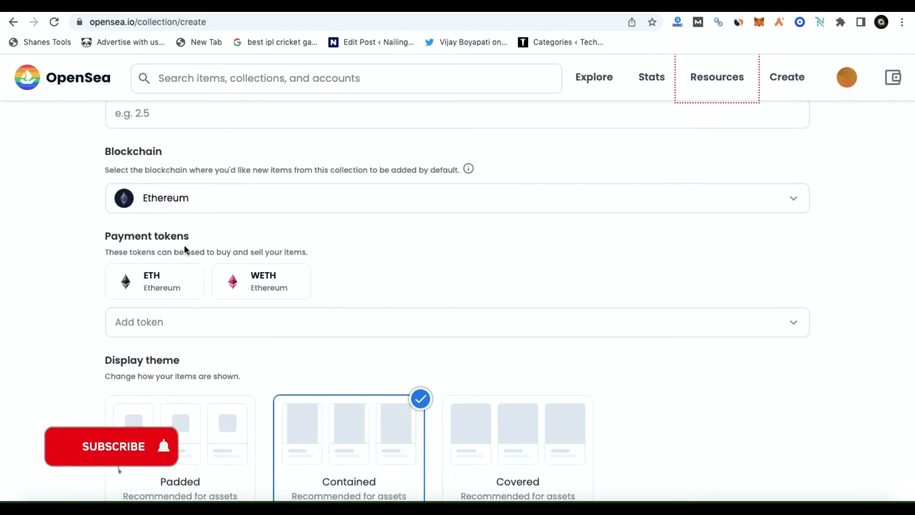
scroll(184, 244, down, 2)
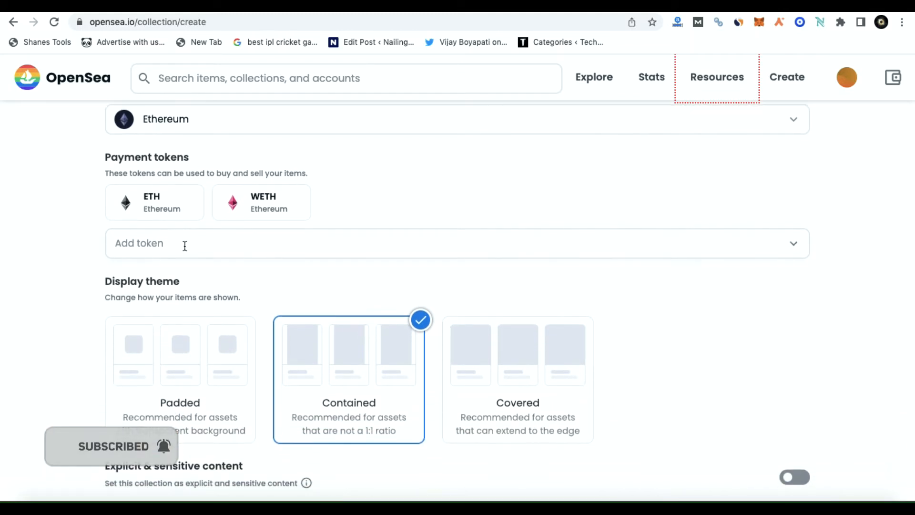
scroll(185, 245, down, 2)
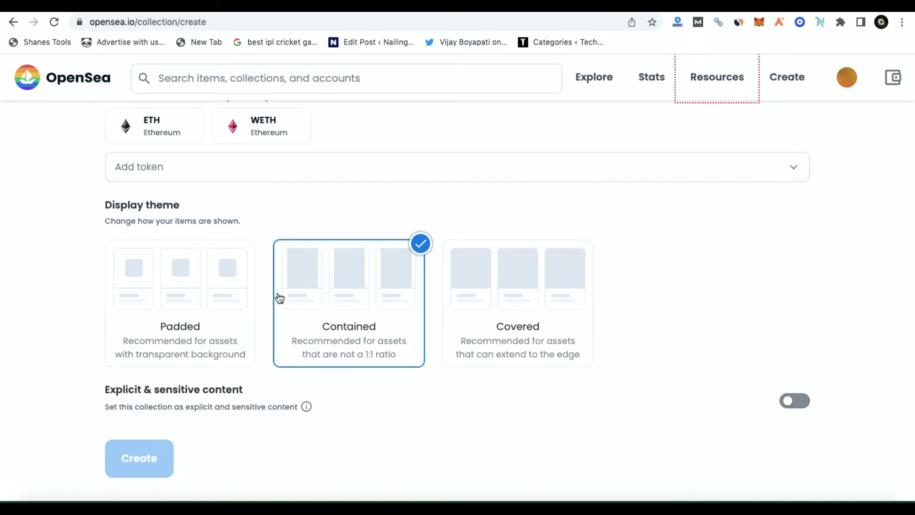
scroll(279, 298, up, 15)
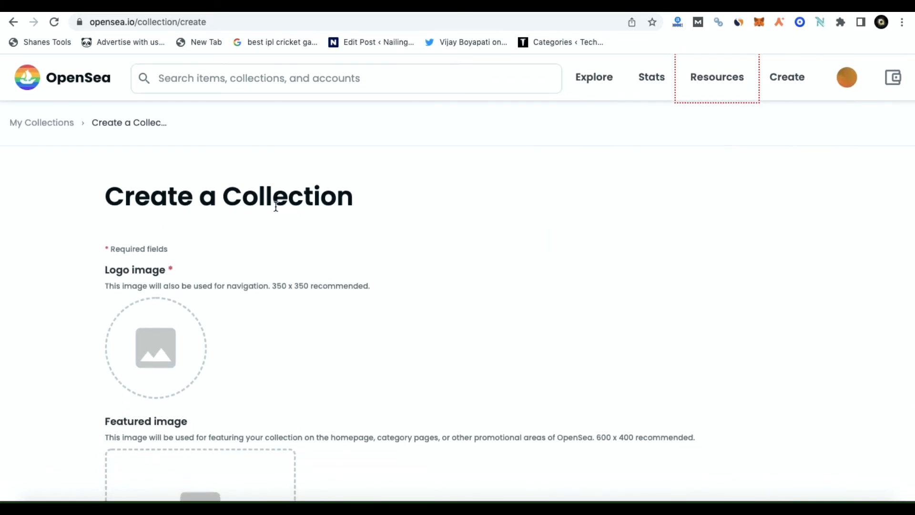
Start a new NFT item, add a video from the Downloads folder as its media file and preview its playback
click(796, 81)
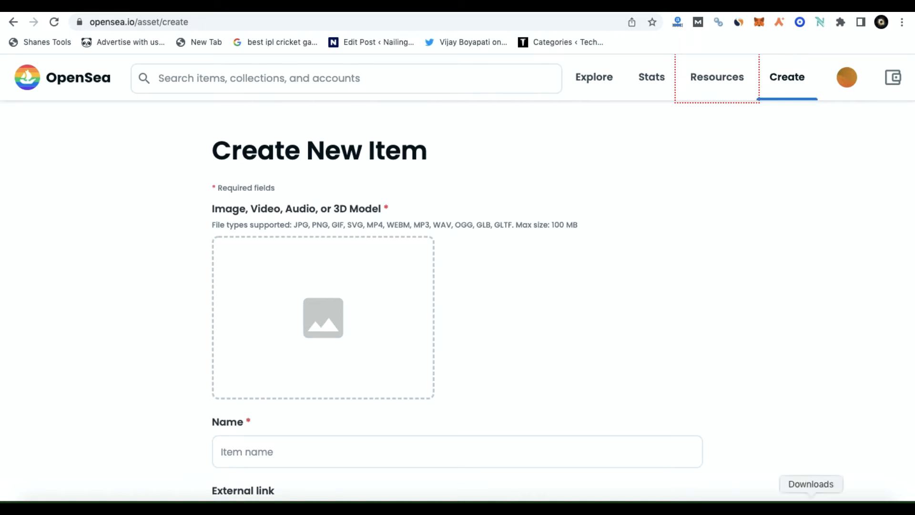
click(812, 491)
scroll(691, 273, down, 10)
scroll(691, 272, down, 15)
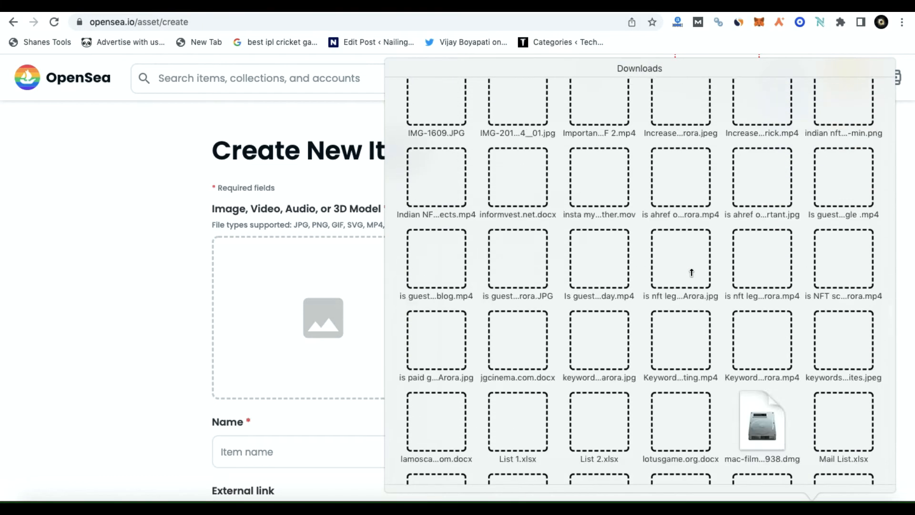
scroll(691, 272, down, 15)
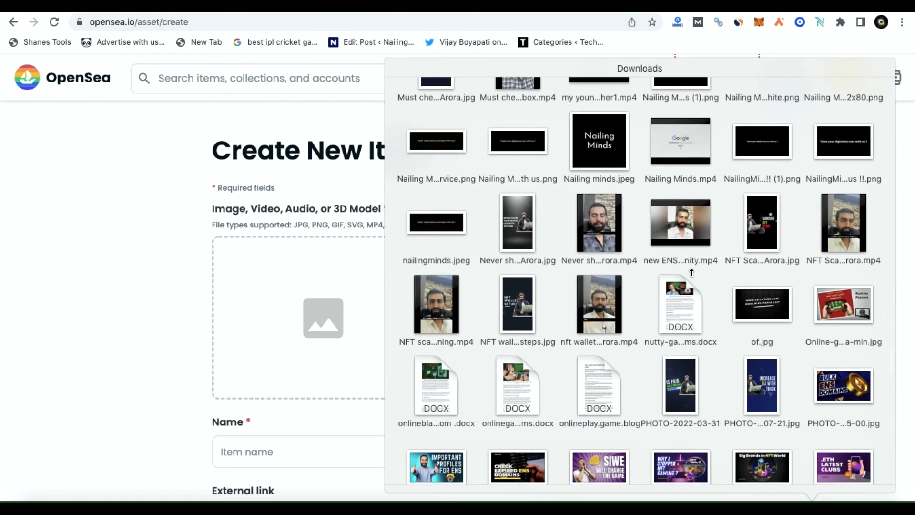
drag(531, 278, 303, 297)
click(228, 335)
click(229, 335)
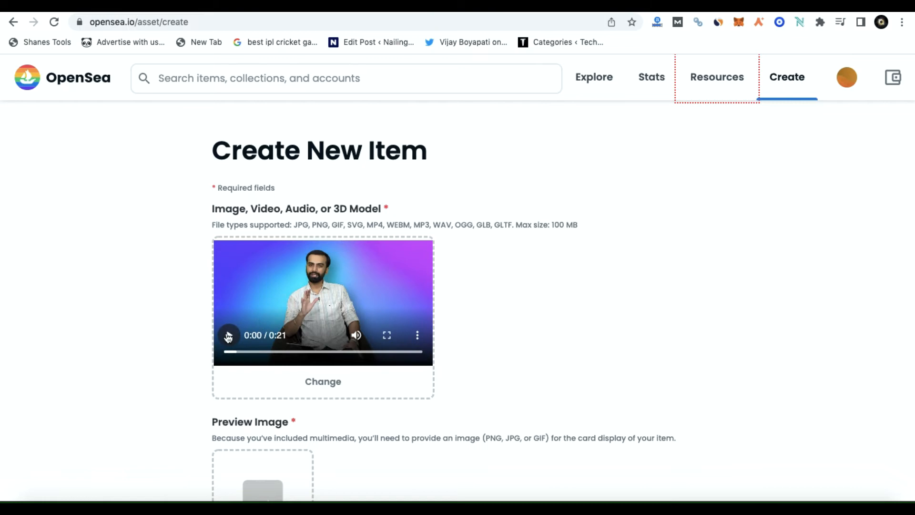
scroll(193, 396, down, 4)
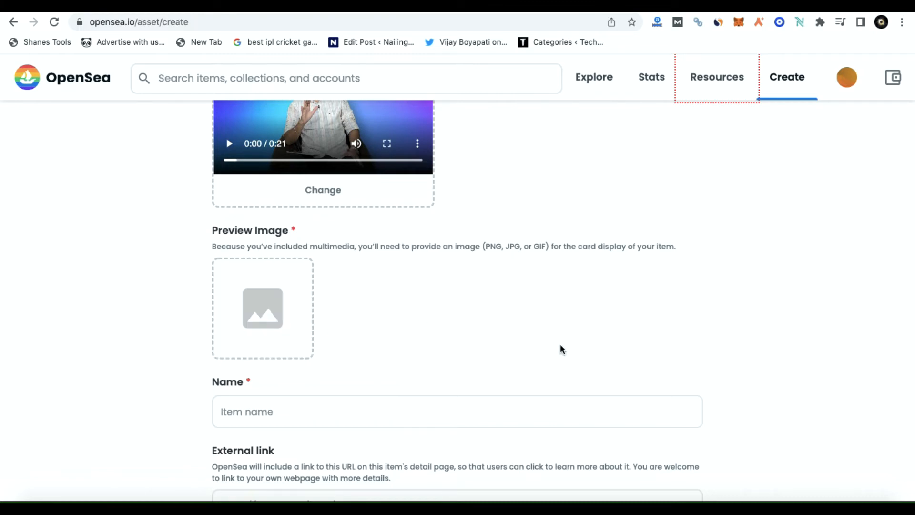
Add a portrait photo from the Downloads folder as the item's preview image
scroll(372, 224, up, 3)
scroll(370, 221, down, 3)
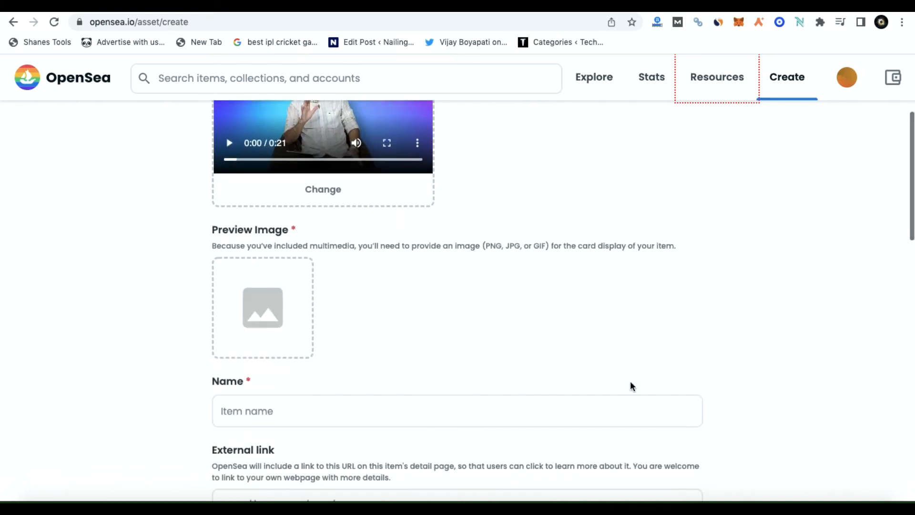
click(809, 498)
scroll(740, 363, down, 5)
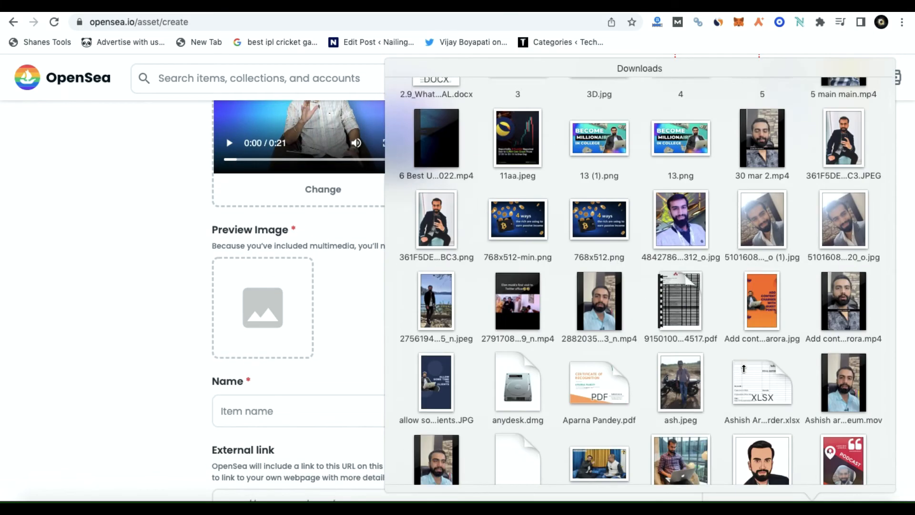
drag(680, 200, 286, 310)
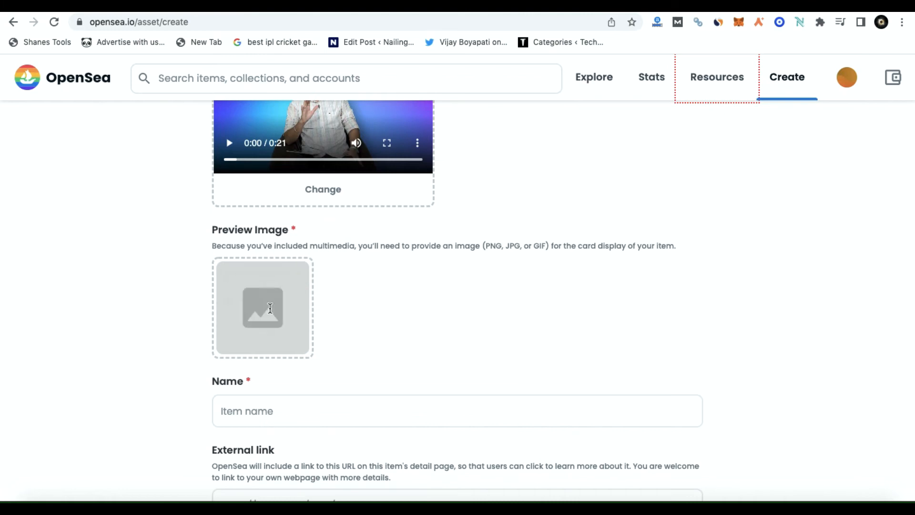
Enter the creator's full name as the item name and hindipanda.com as its external link
scroll(391, 305, down, 1)
click(288, 359)
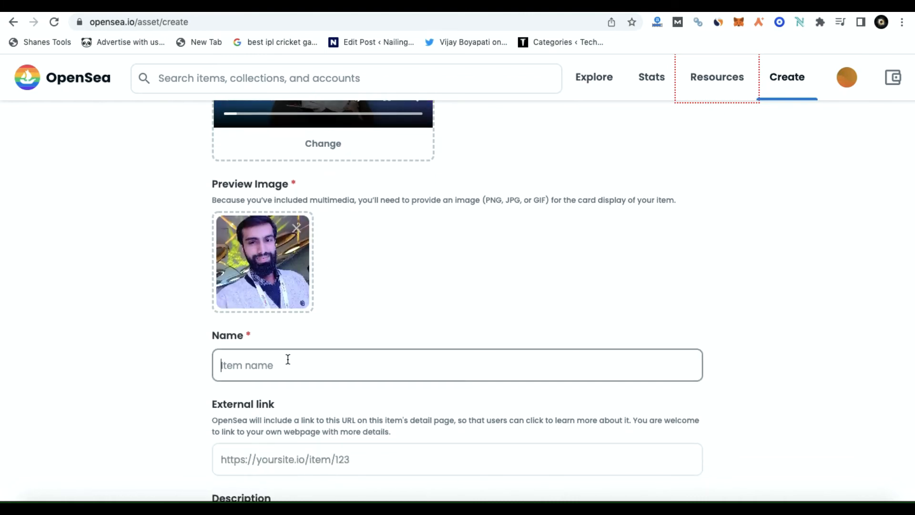
text(Ashish Arora)
scroll(256, 307, down, 4)
click(258, 294)
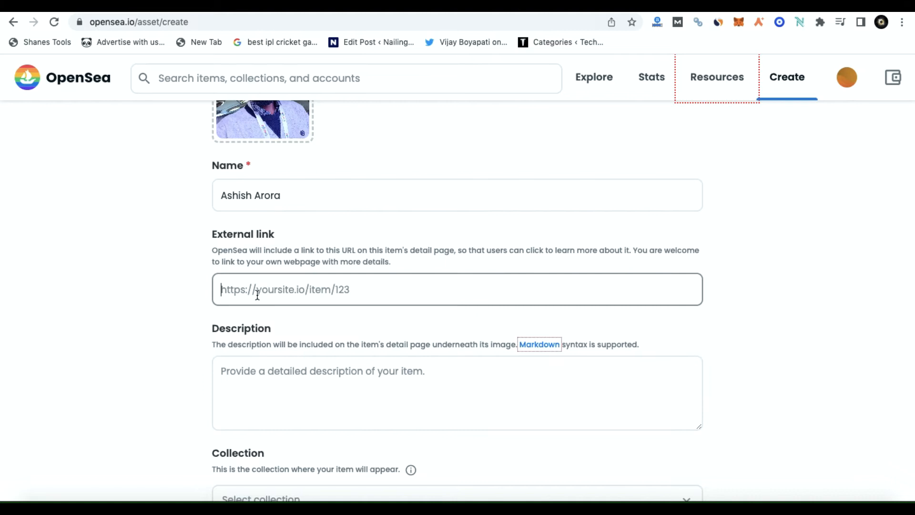
text(hindipand)
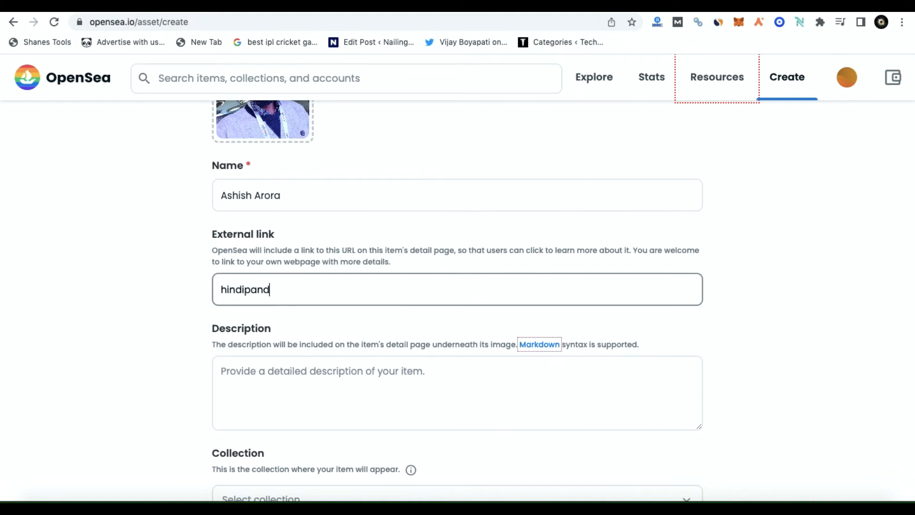
text(a.com)
Enter Example as the item's description and assign the item to the account's existing collection
click(243, 372)
text(Exam)
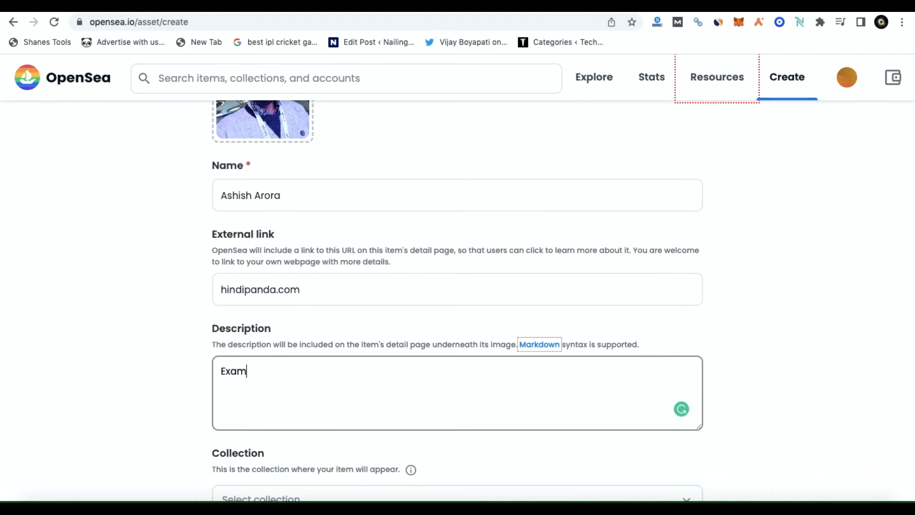
text(ple)
key(Return)
scroll(266, 308, down, 4)
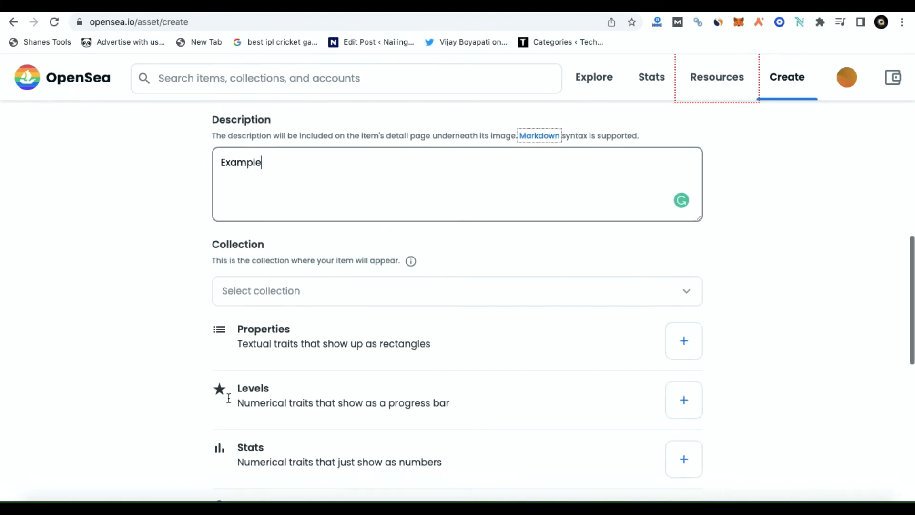
click(270, 290)
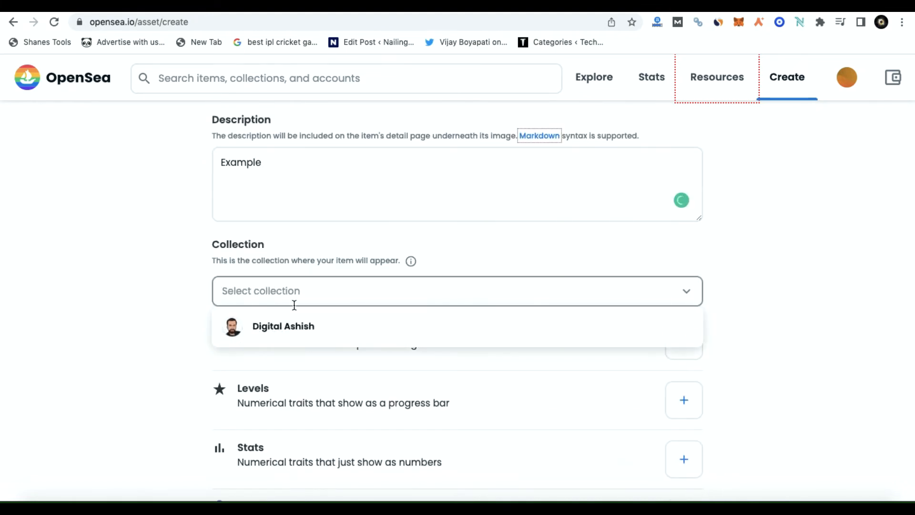
click(302, 331)
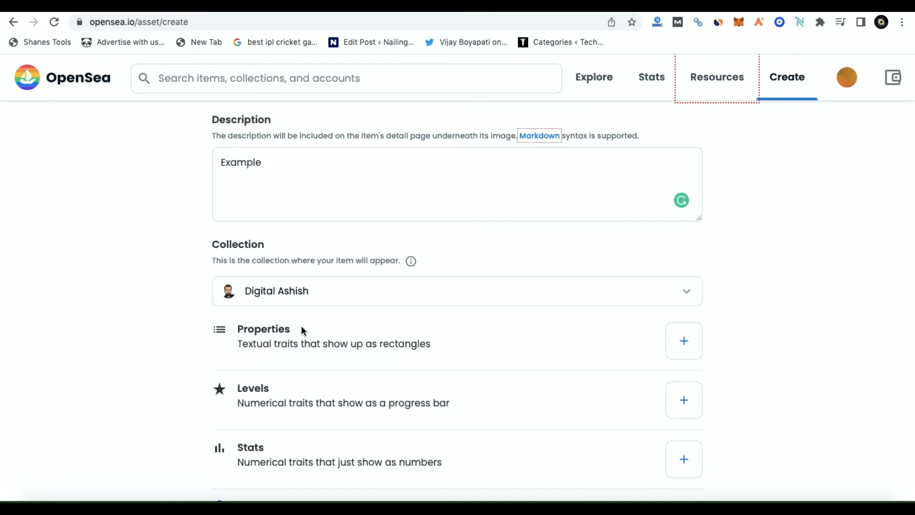
Enter two item properties: type Character with the creator's full name, and type Background with the name Colored
click(685, 338)
text(Character)
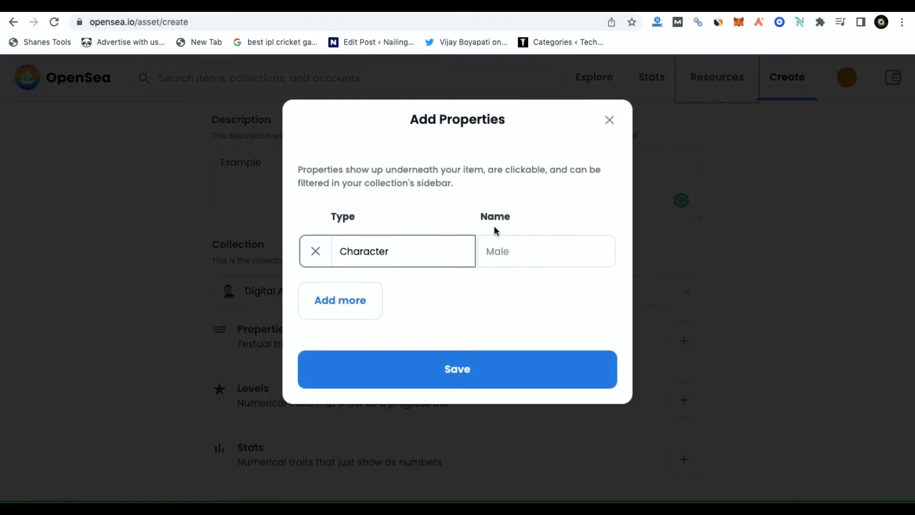
click(510, 247)
text(Ashish Arora)
click(364, 306)
click(370, 294)
text(B)
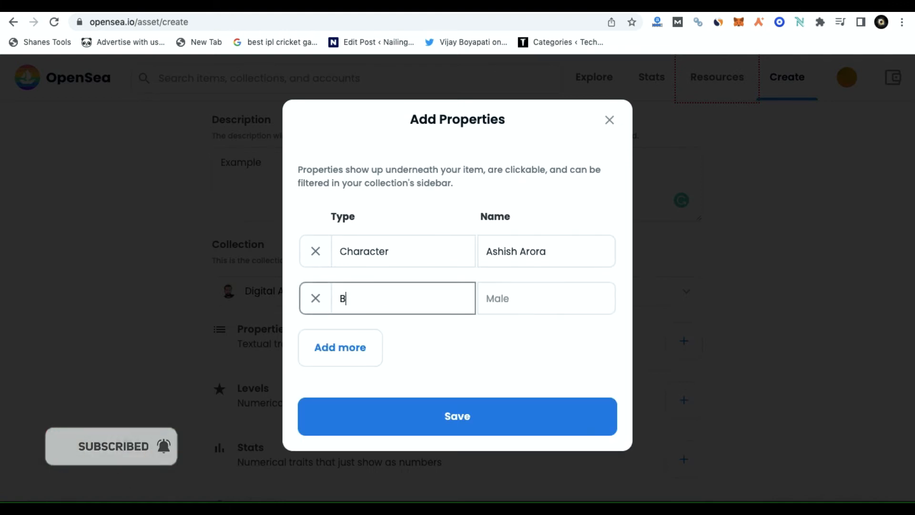
text(ackground)
click(496, 296)
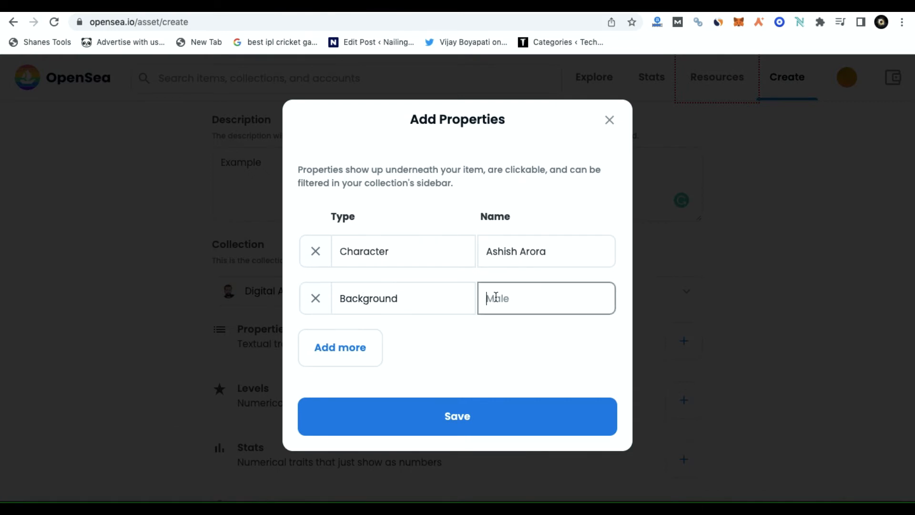
text(Colored)
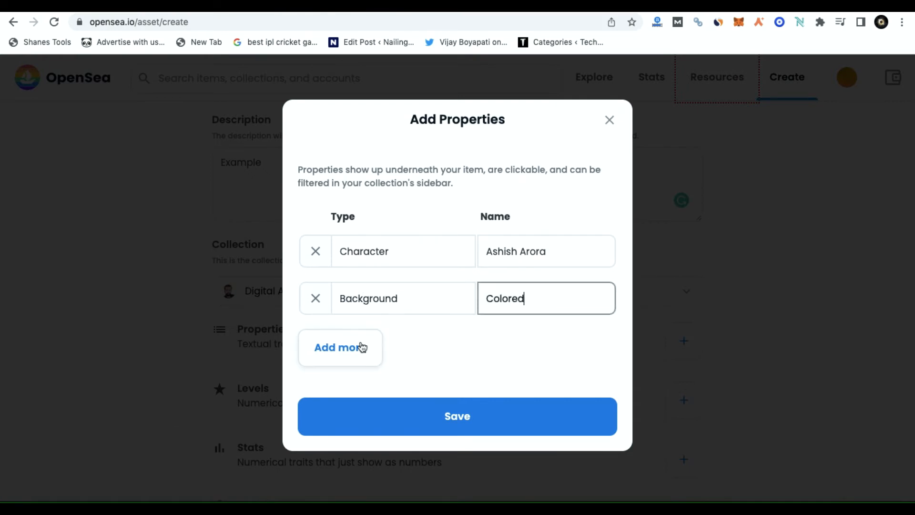
click(359, 348)
click(361, 345)
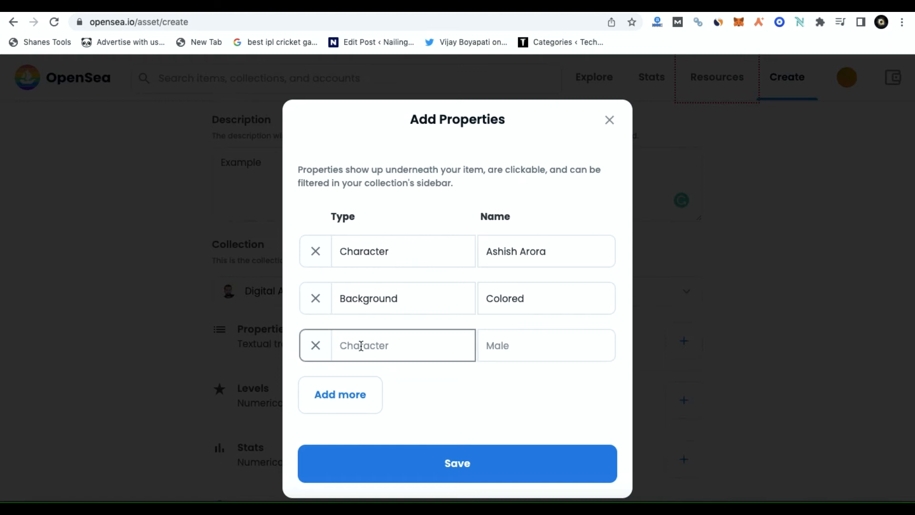
click(326, 389)
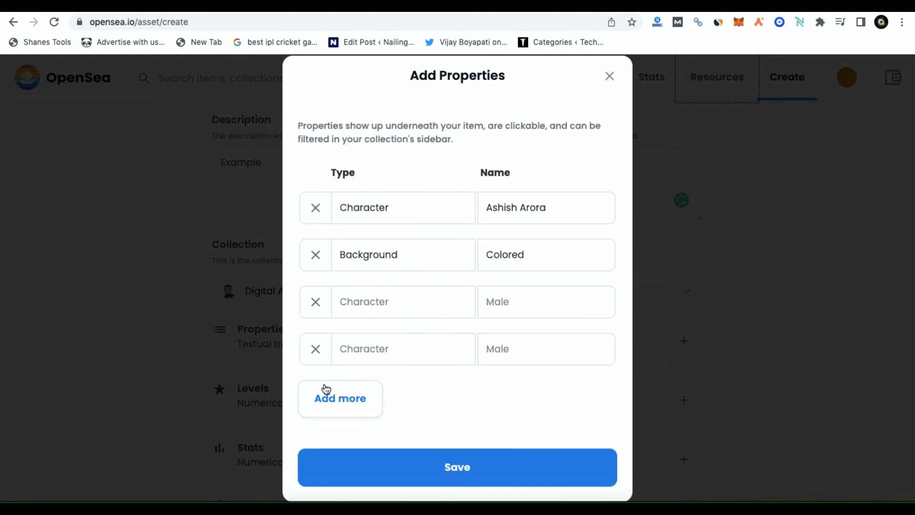
click(316, 348)
click(315, 346)
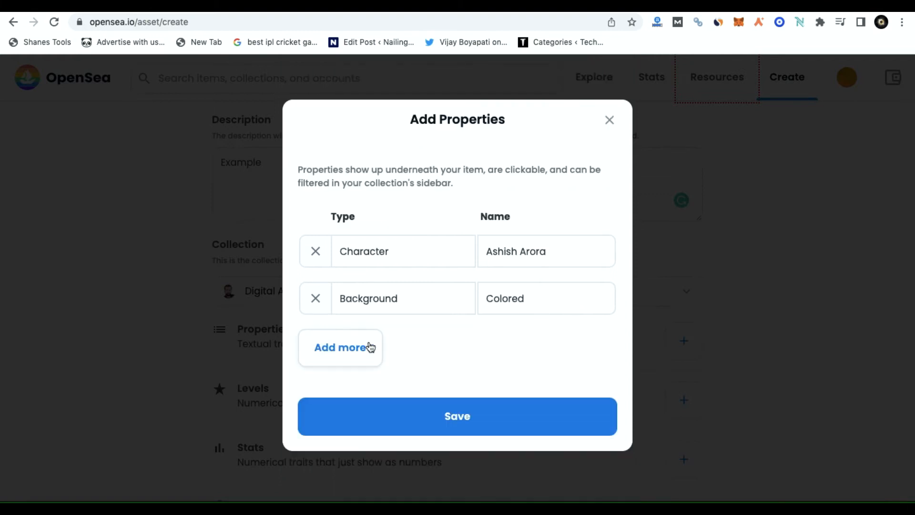
Save the item's properties and set its blockchain to Polygon
click(457, 417)
scroll(456, 418, down, 4)
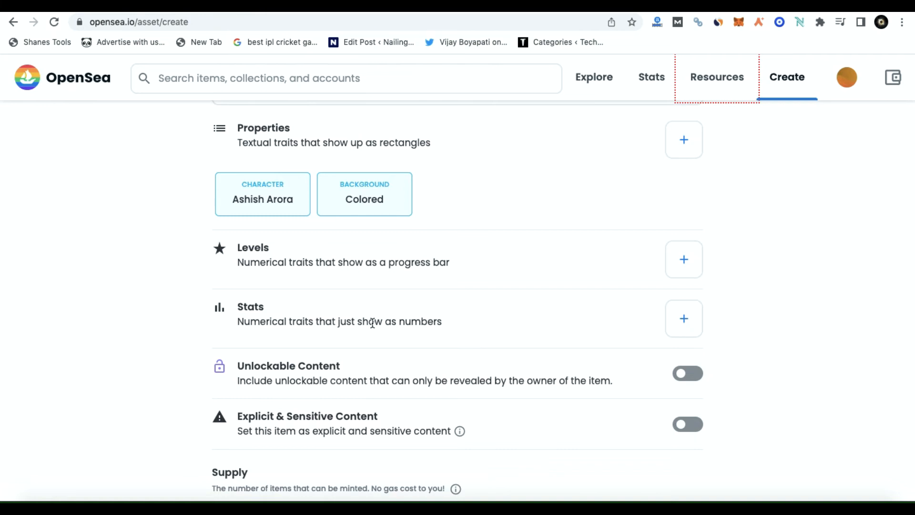
scroll(372, 323, up, 15)
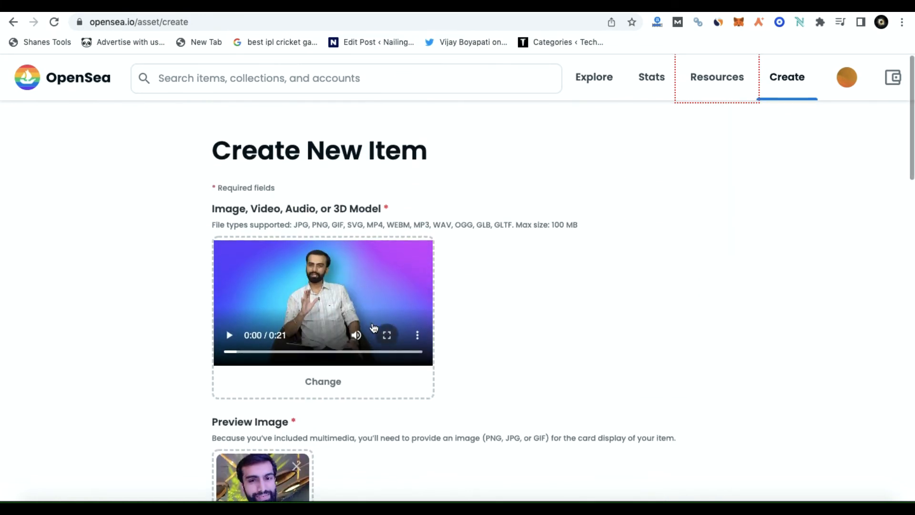
scroll(373, 327, down, 15)
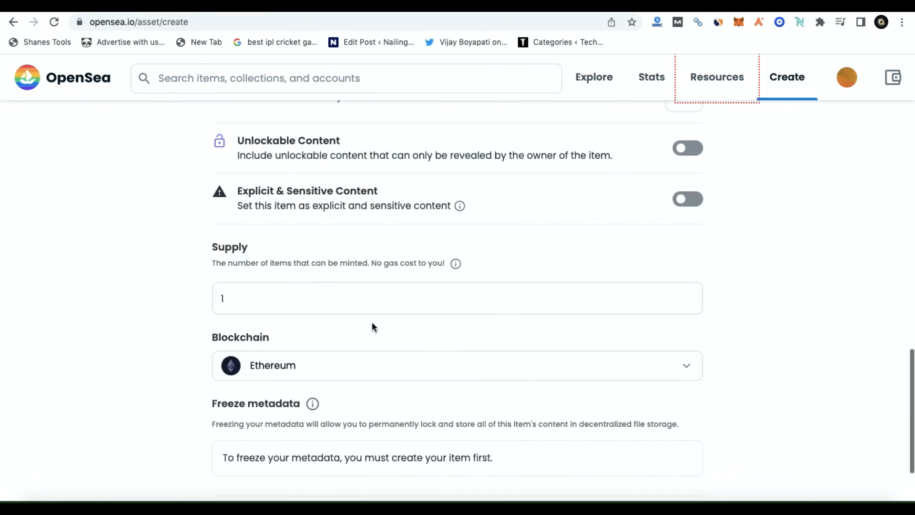
scroll(373, 326, down, 3)
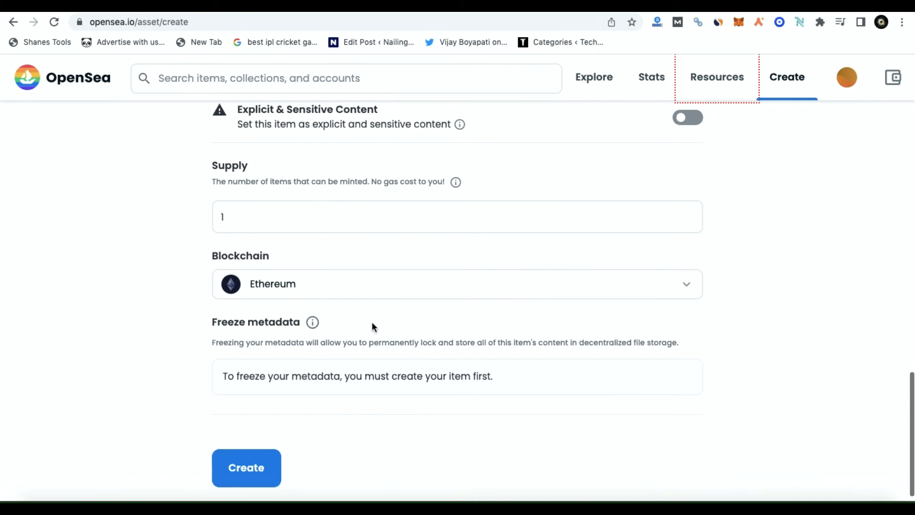
click(388, 295)
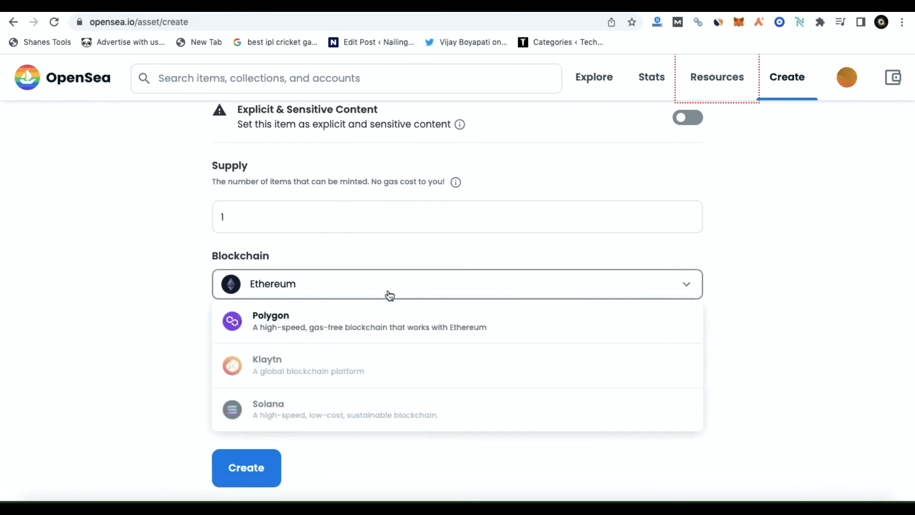
click(358, 328)
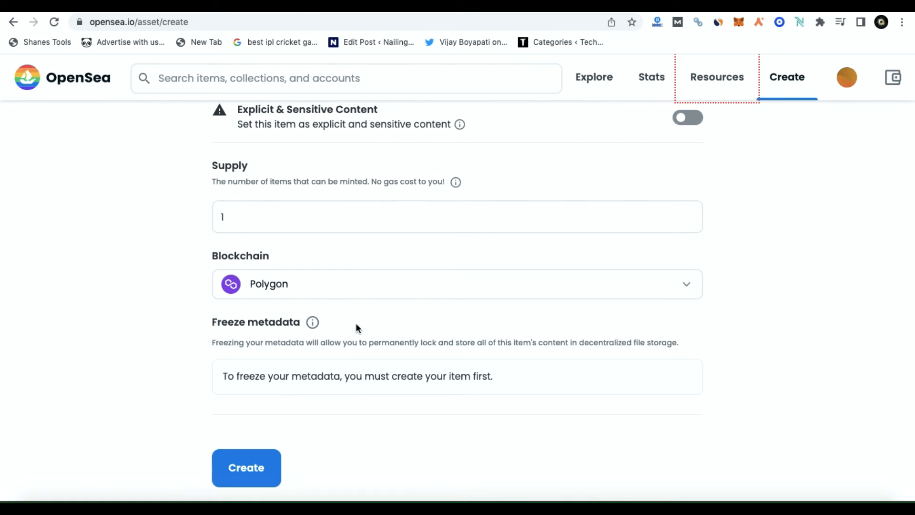
Create the item, completing the human verification challenge, and close the creation confirmation
click(260, 461)
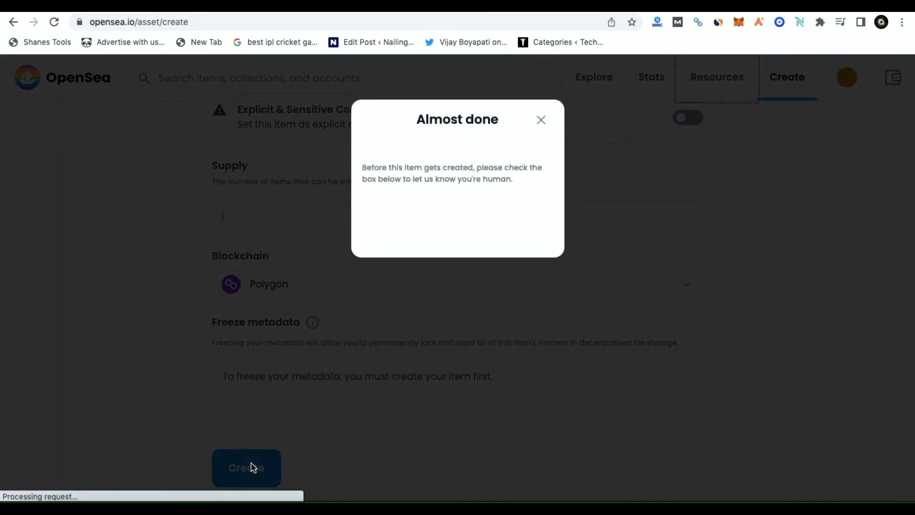
click(382, 217)
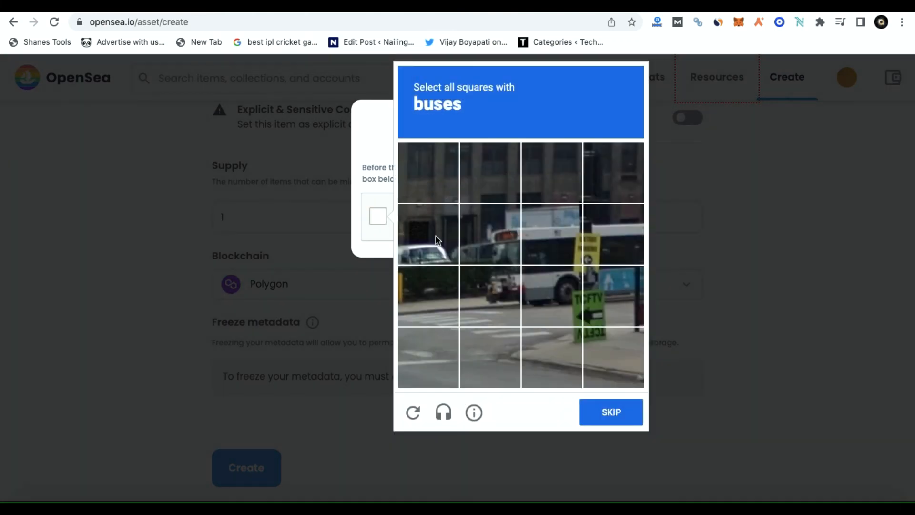
click(507, 248)
click(544, 250)
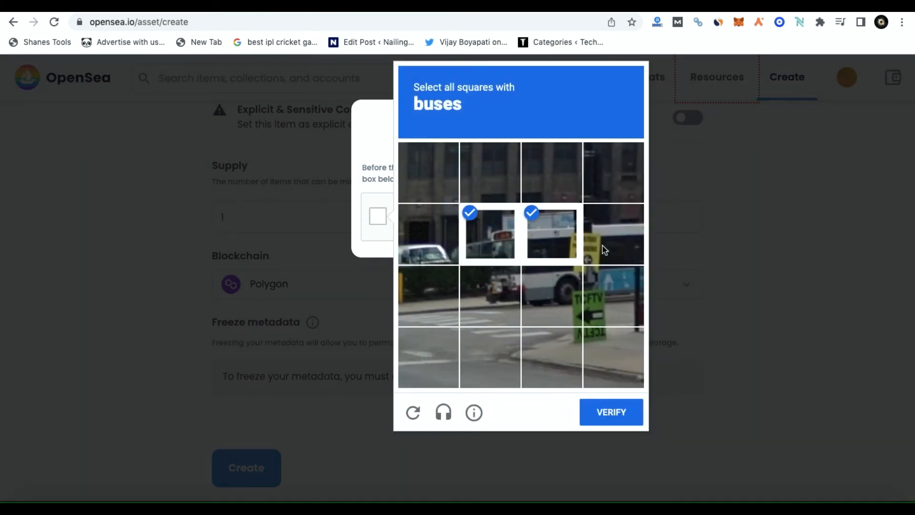
click(606, 413)
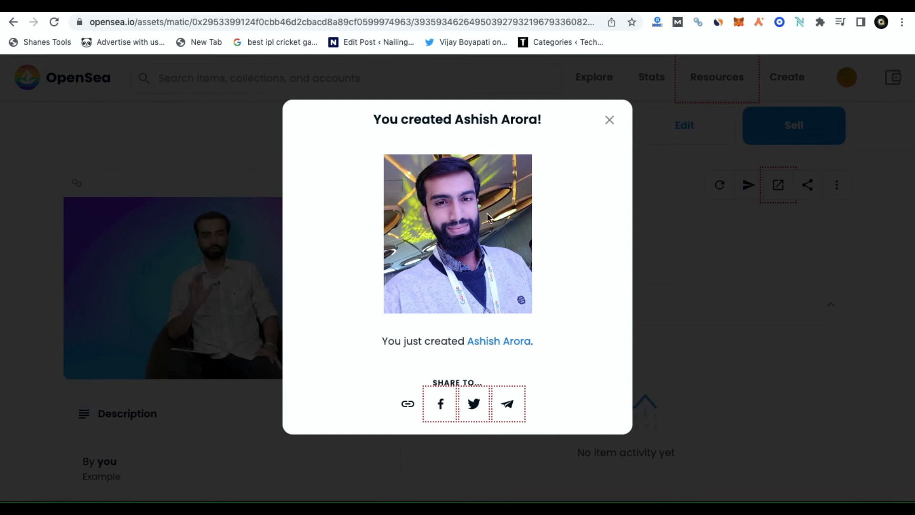
click(609, 119)
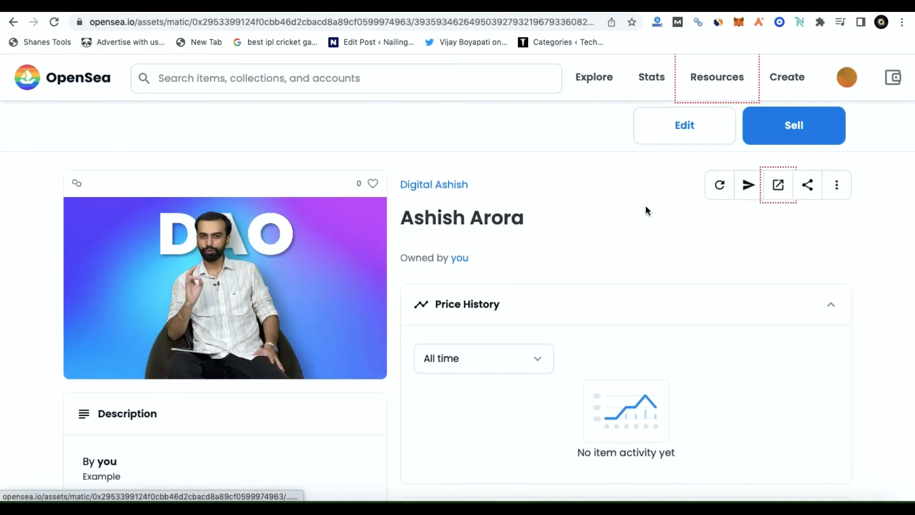
Review the created item's page, including its media, description, properties and activity
scroll(608, 250, down, 2)
scroll(607, 250, down, 10)
scroll(608, 249, up, 15)
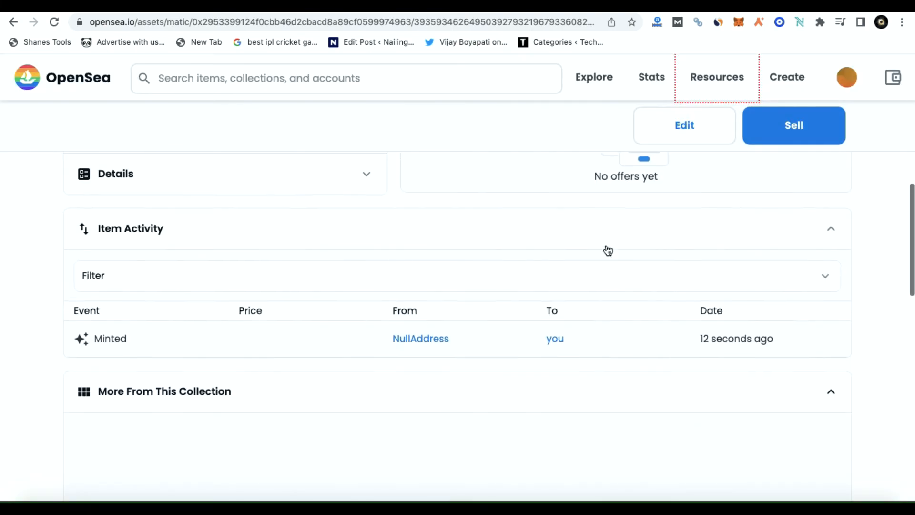
scroll(606, 244, down, 1)
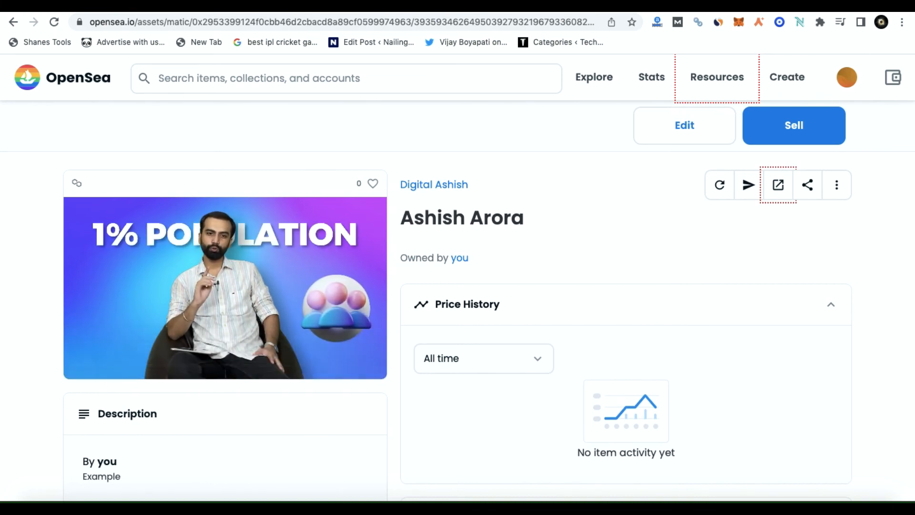
scroll(196, 230, down, 5)
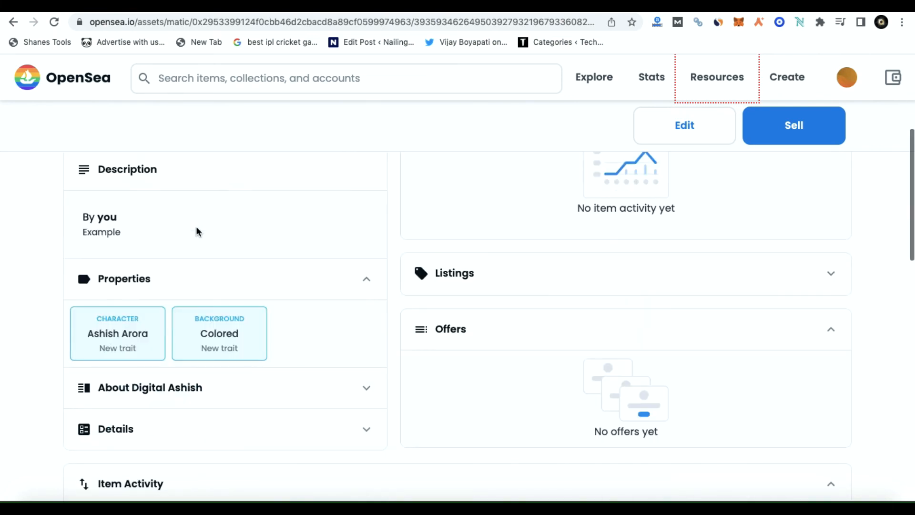
drag(83, 231, 116, 231)
click(122, 233)
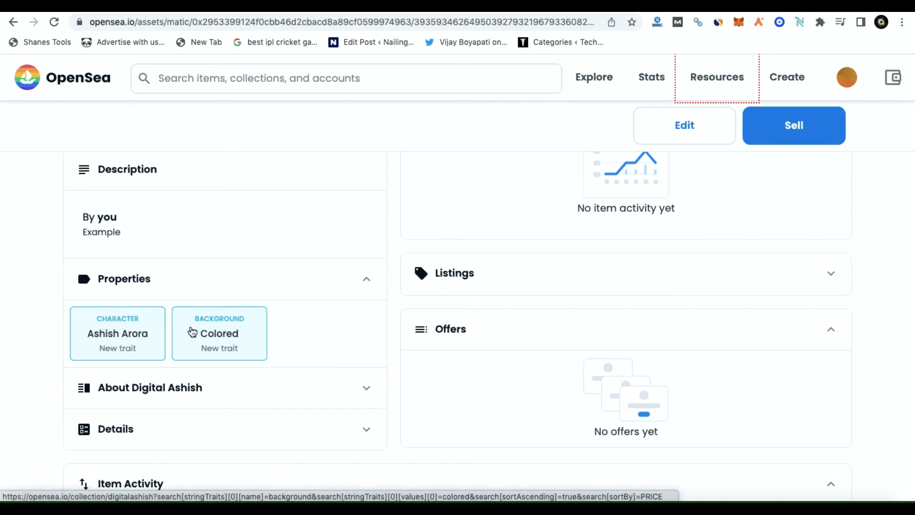
Expand the item page's section about the collection, check its website link, and collapse the section again
scroll(232, 340, down, 3)
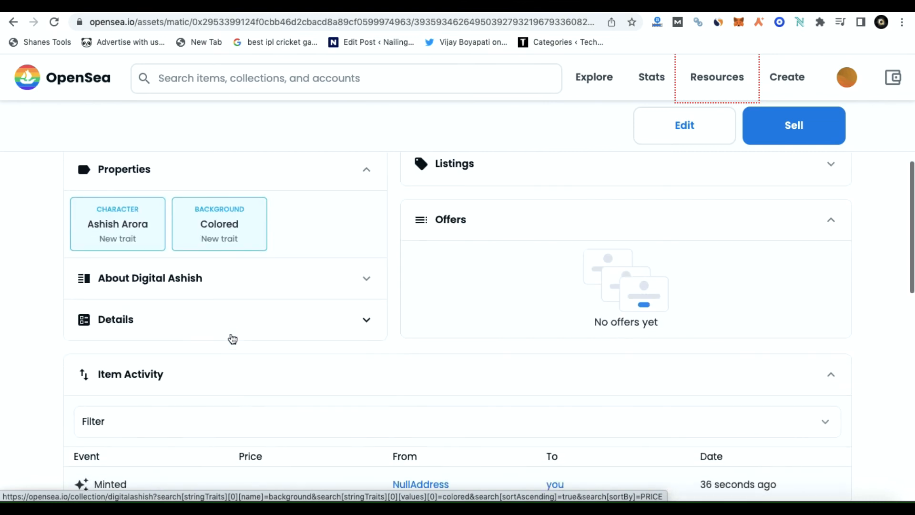
click(213, 283)
click(228, 280)
click(228, 281)
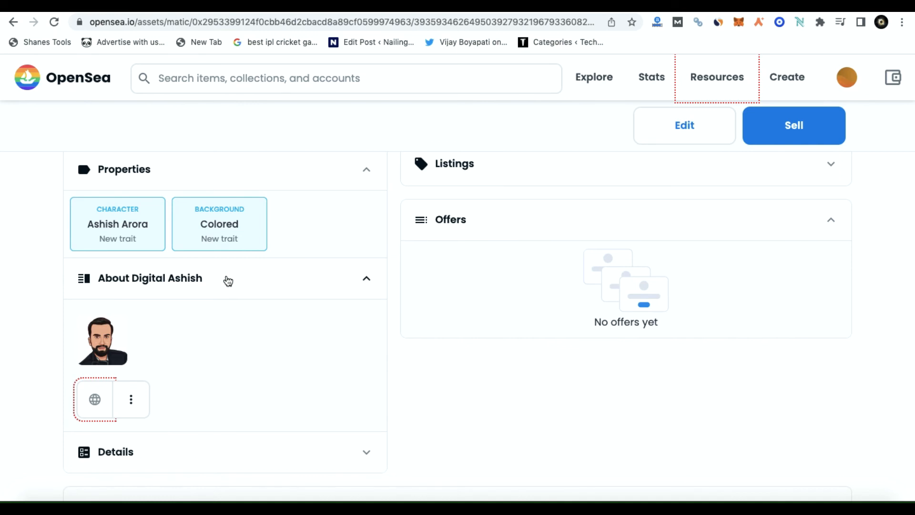
click(228, 280)
click(228, 280)
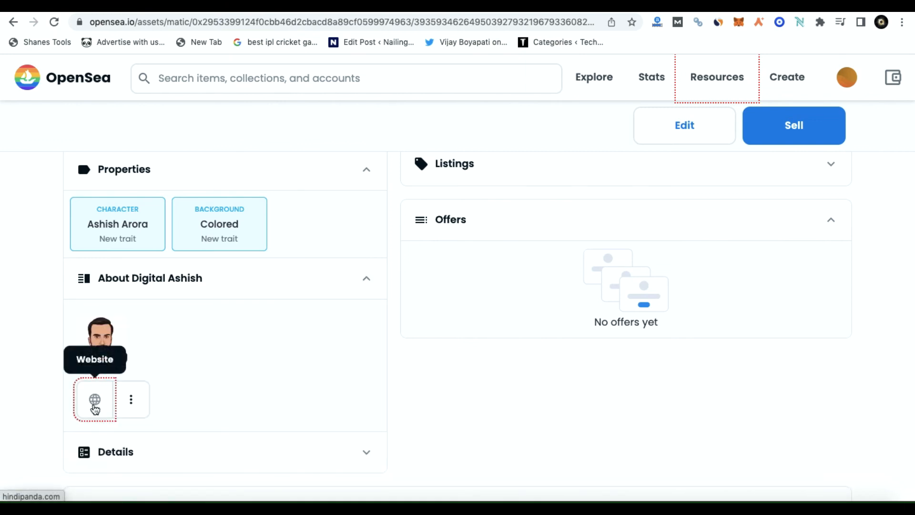
click(229, 287)
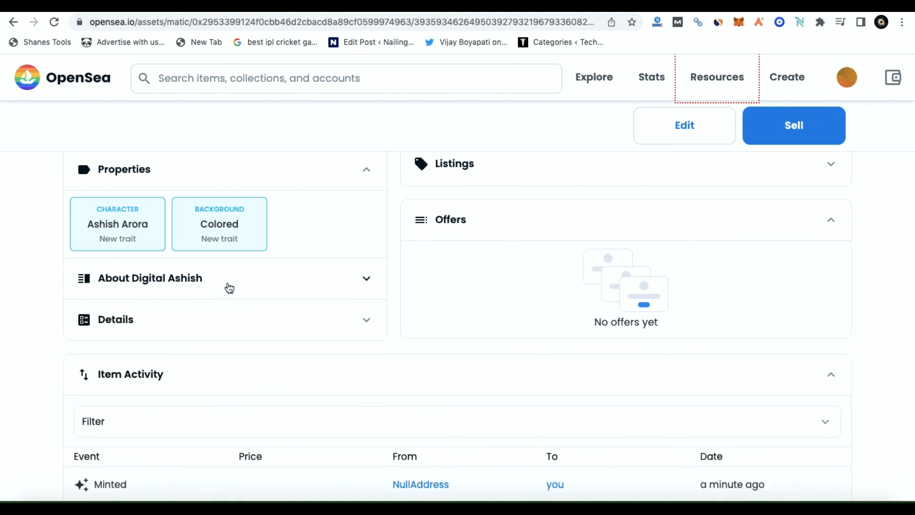
Expand the item's Details section, review its token information and the Item Activity list, and return to the item's header
click(240, 320)
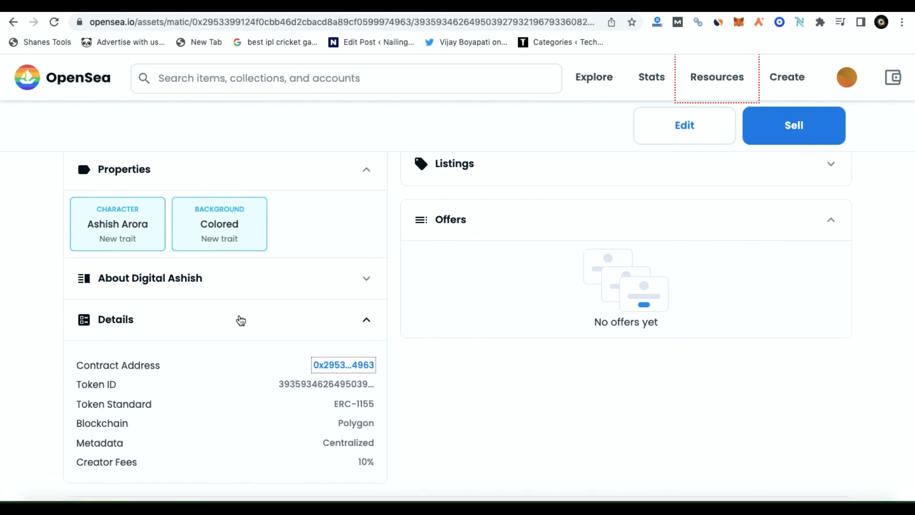
scroll(241, 320, down, 3)
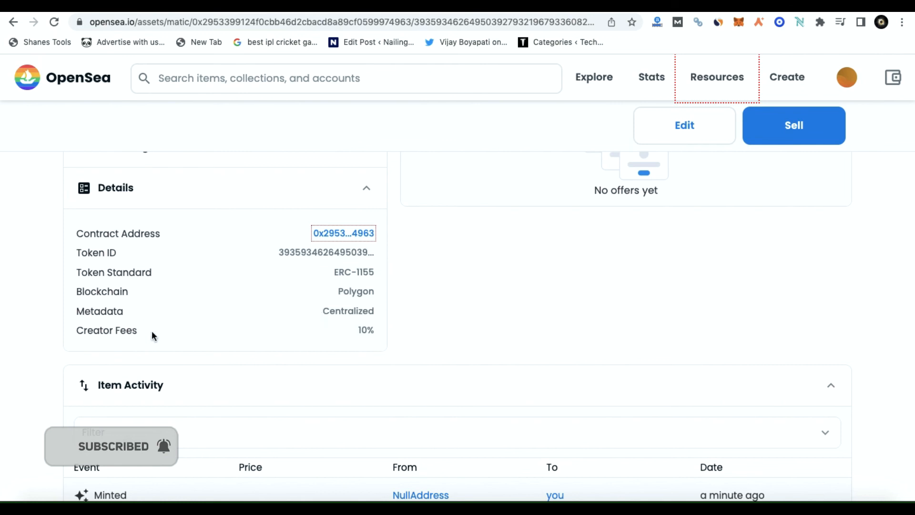
scroll(367, 333, down, 4)
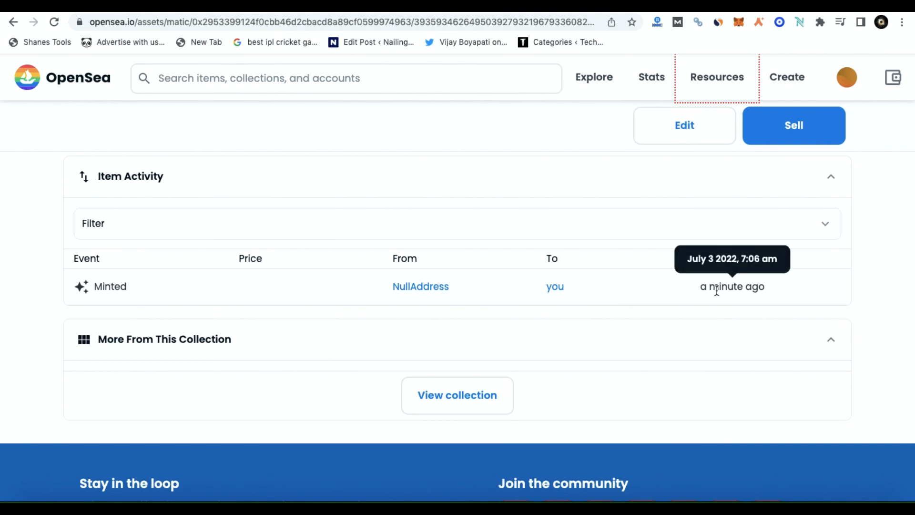
scroll(607, 330, down, 1)
scroll(607, 330, up, 15)
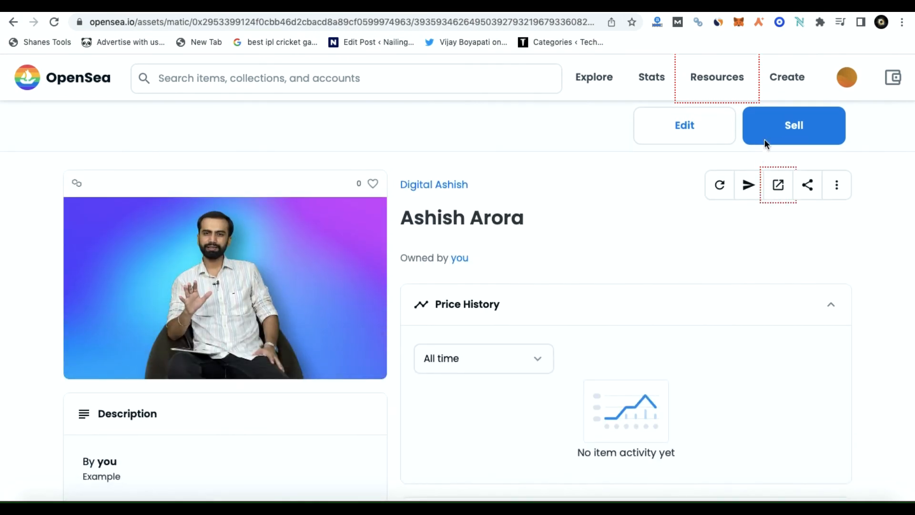